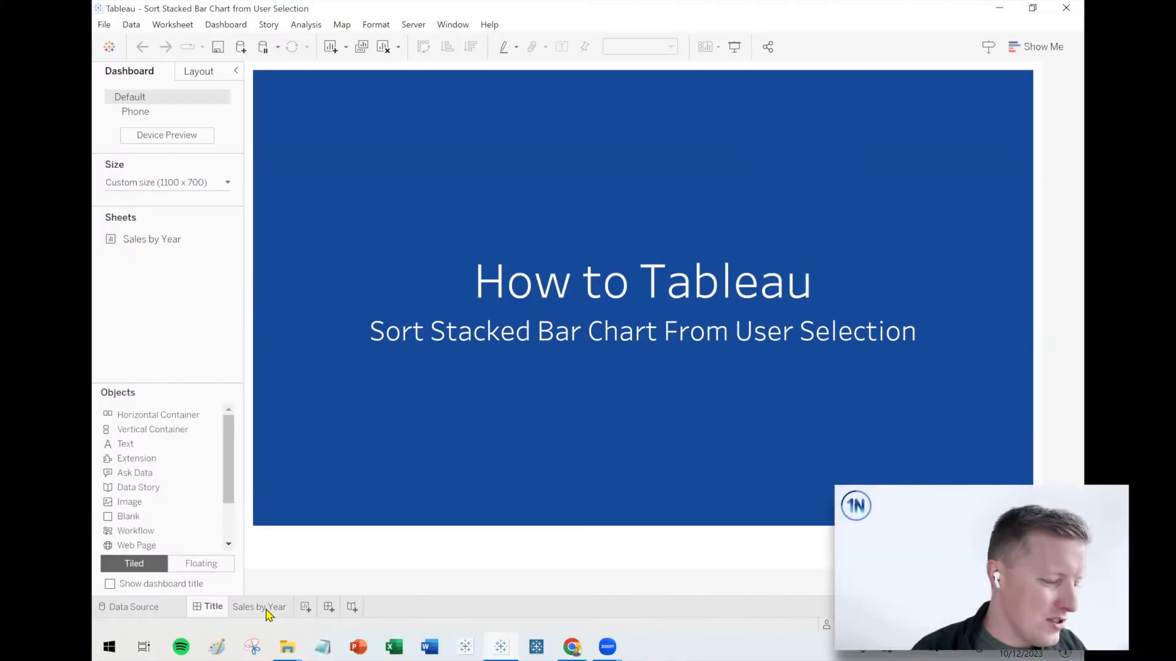
# Open the Sales by Year sheet and try highlighting the 2022 legend item and the Furnishings bar
pyautogui.click(260, 607)
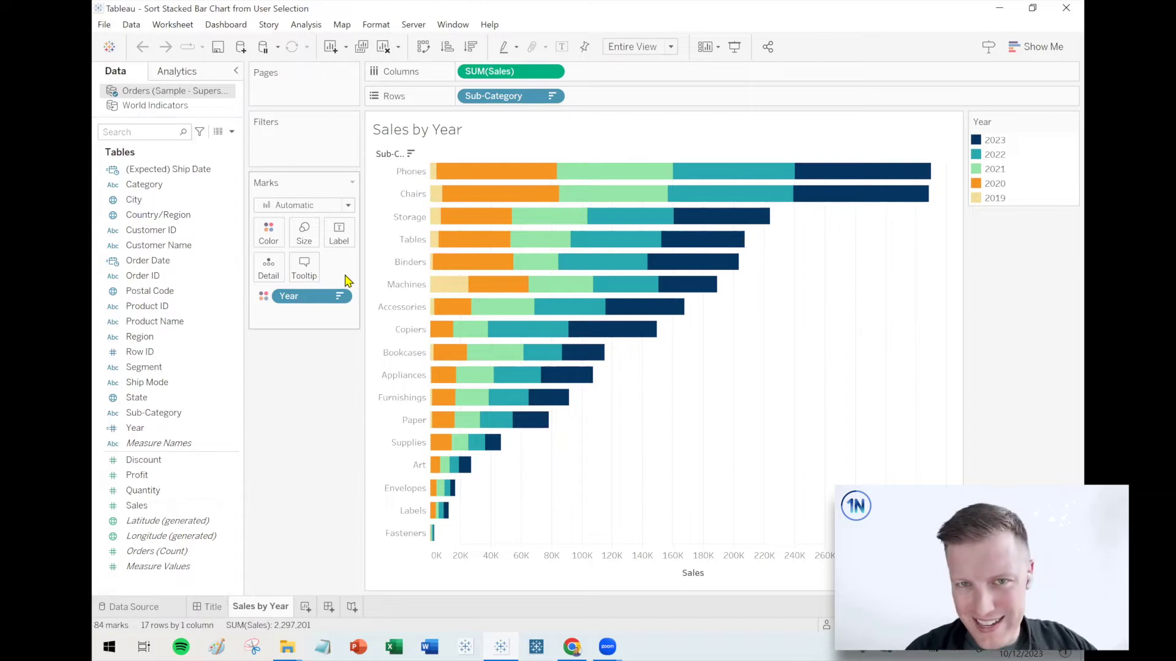
pyautogui.moveTo(434, 179)
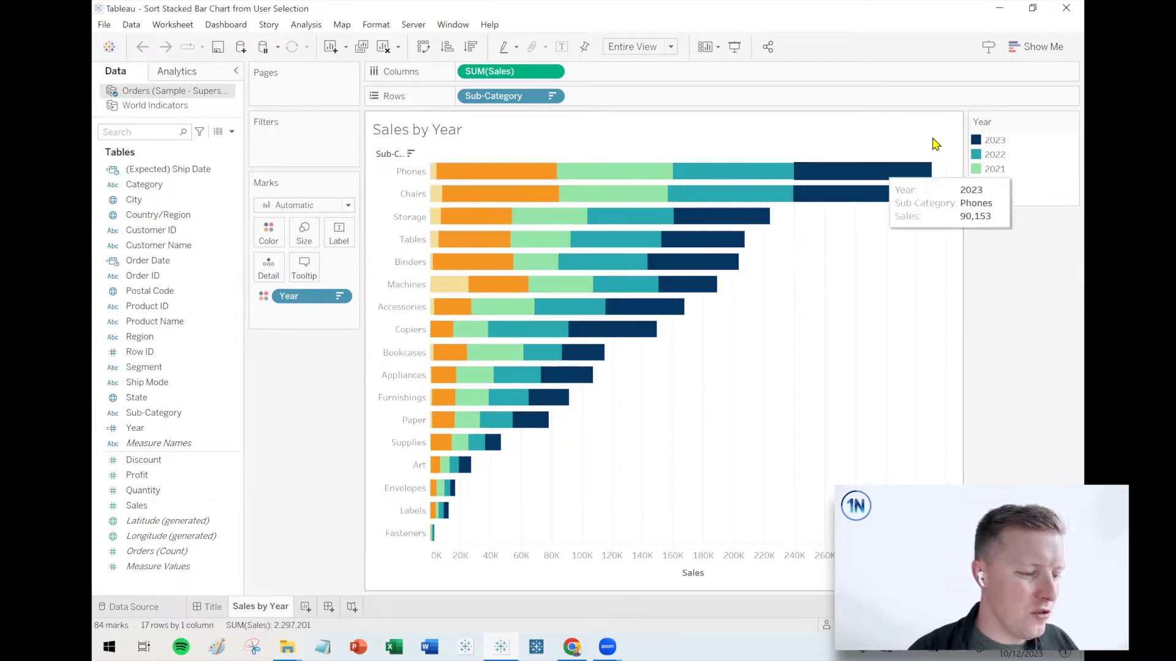
pyautogui.click(1002, 155)
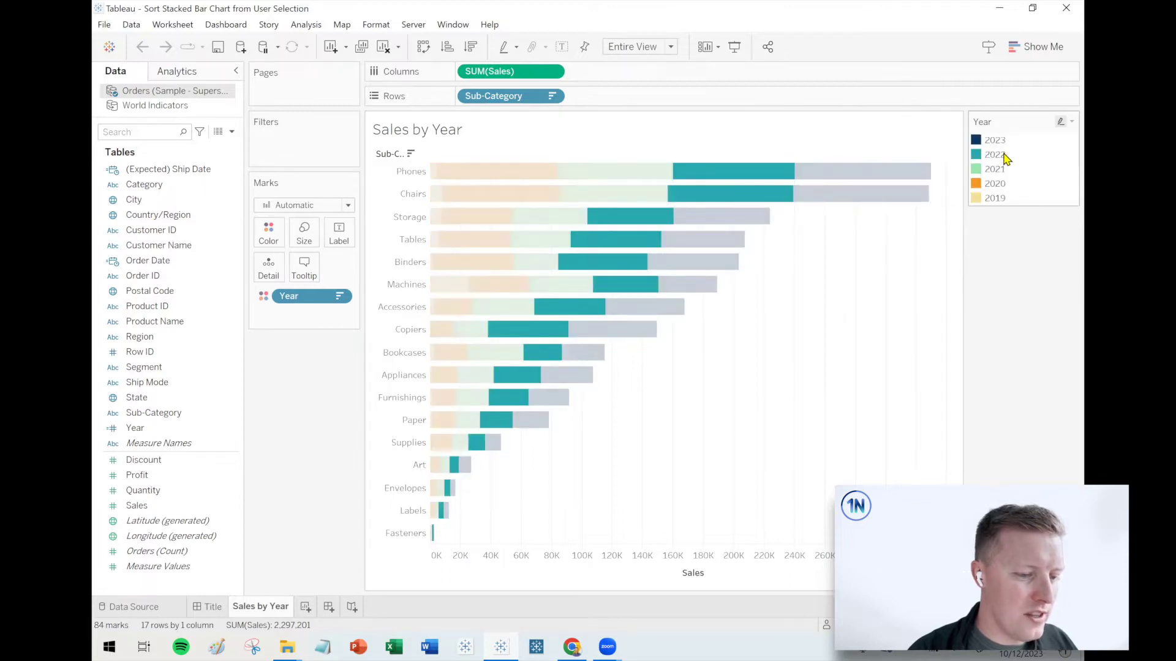
pyautogui.click(1004, 158)
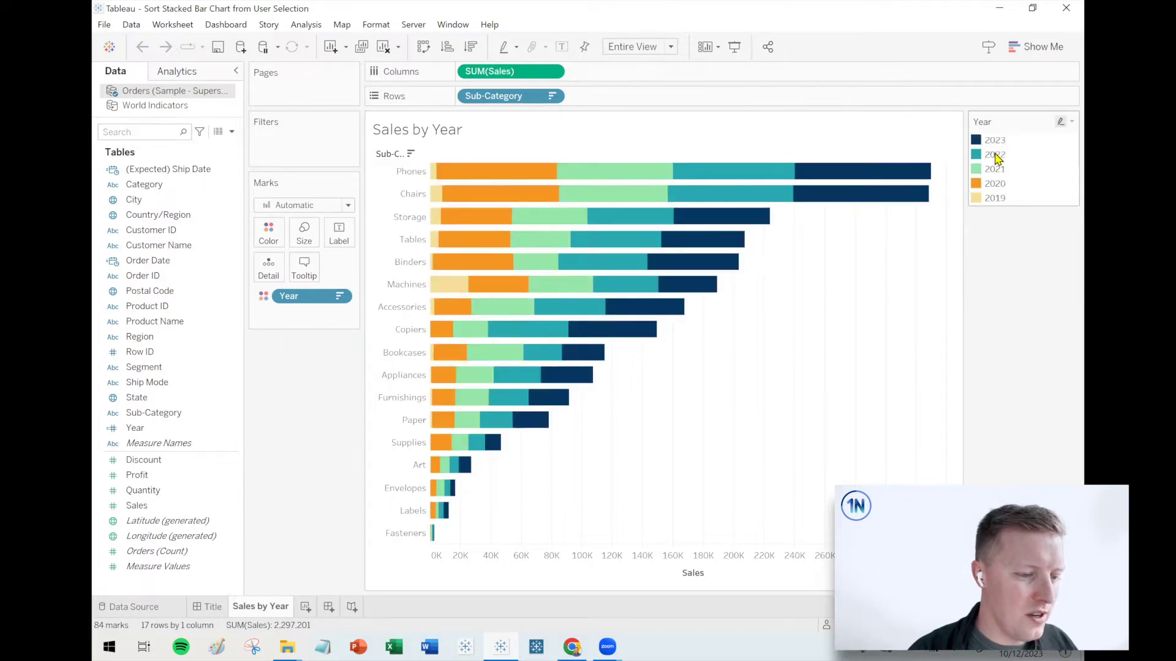
pyautogui.click(410, 398)
pyautogui.click(700, 484)
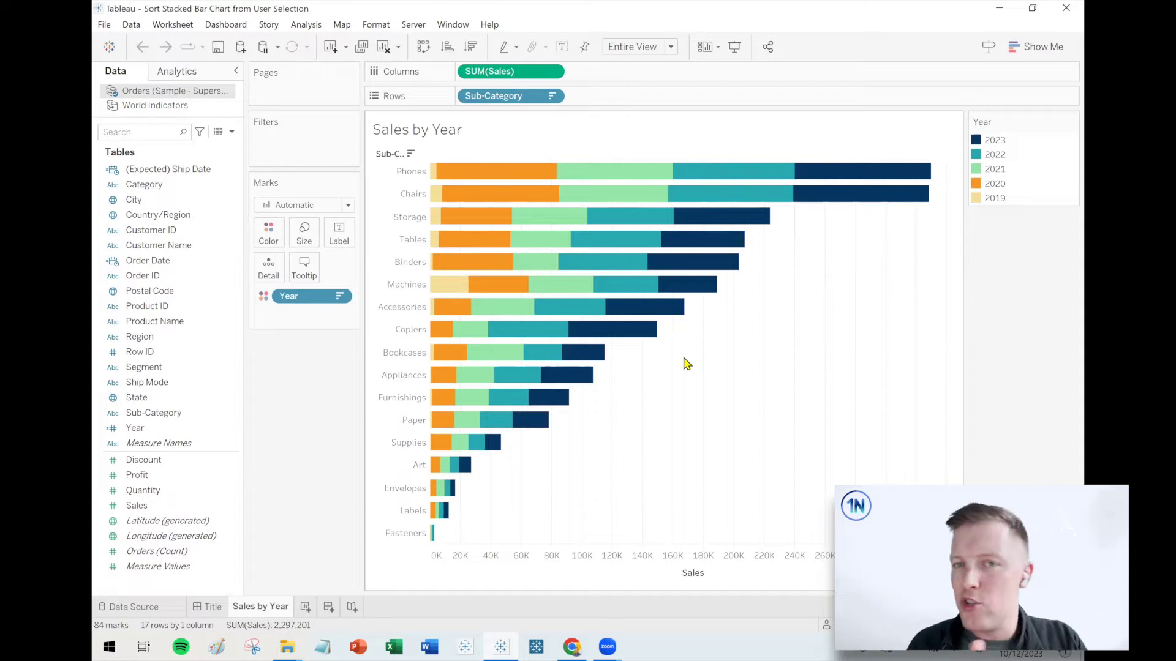
pyautogui.moveTo(766, 211)
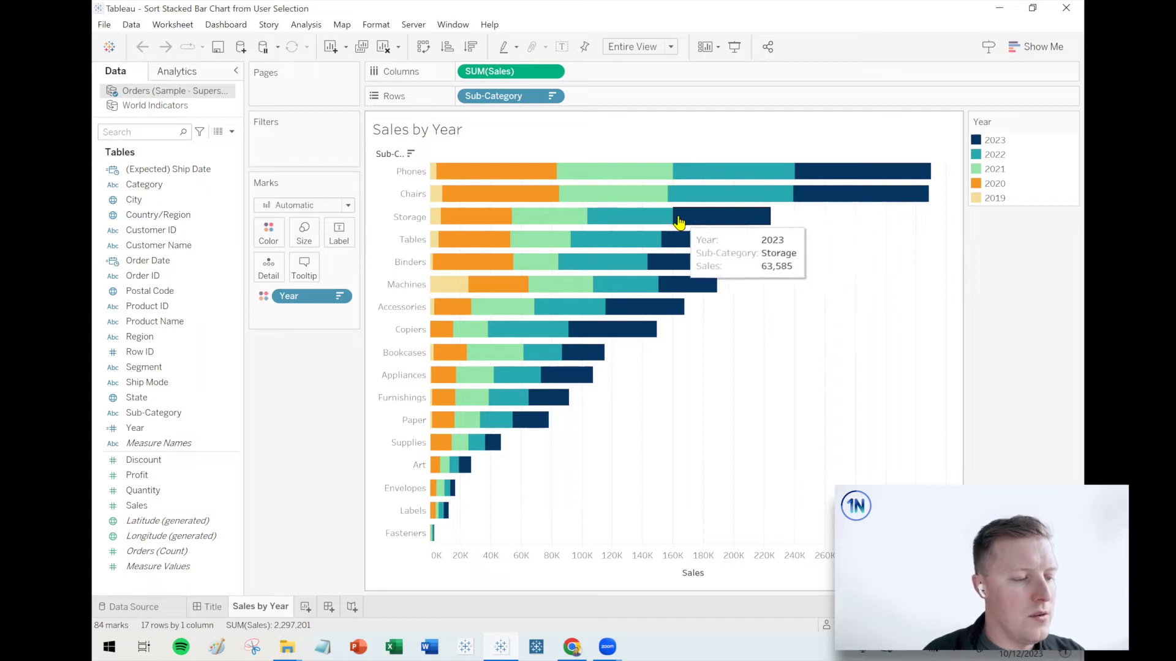
pyautogui.click(715, 177)
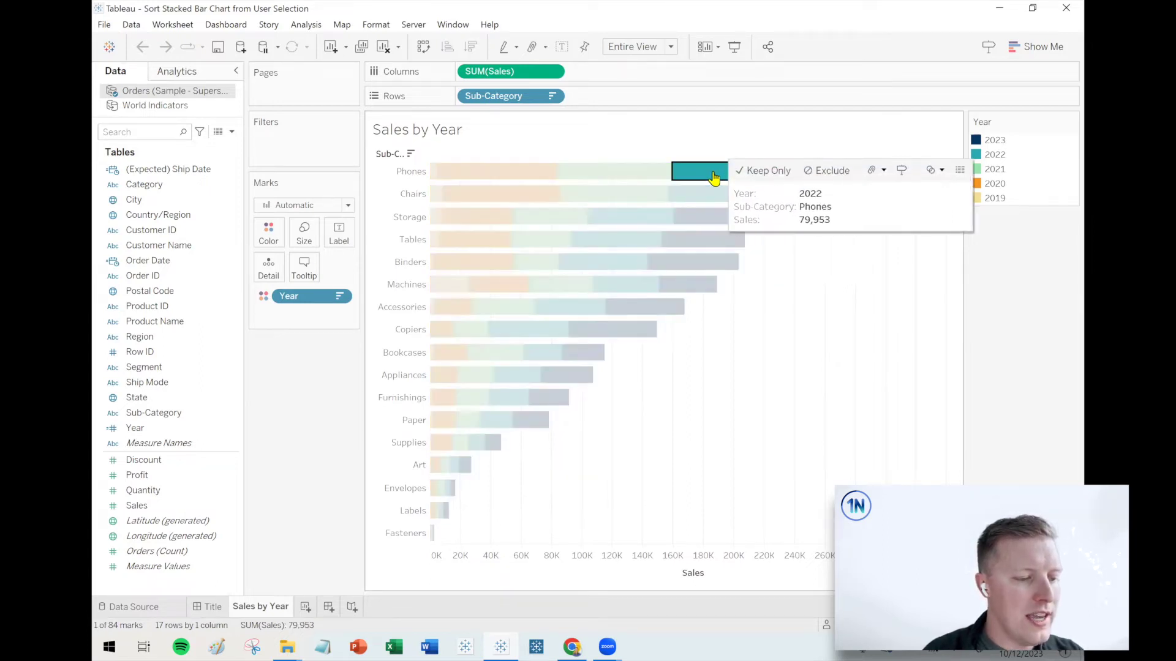
pyautogui.click(714, 177)
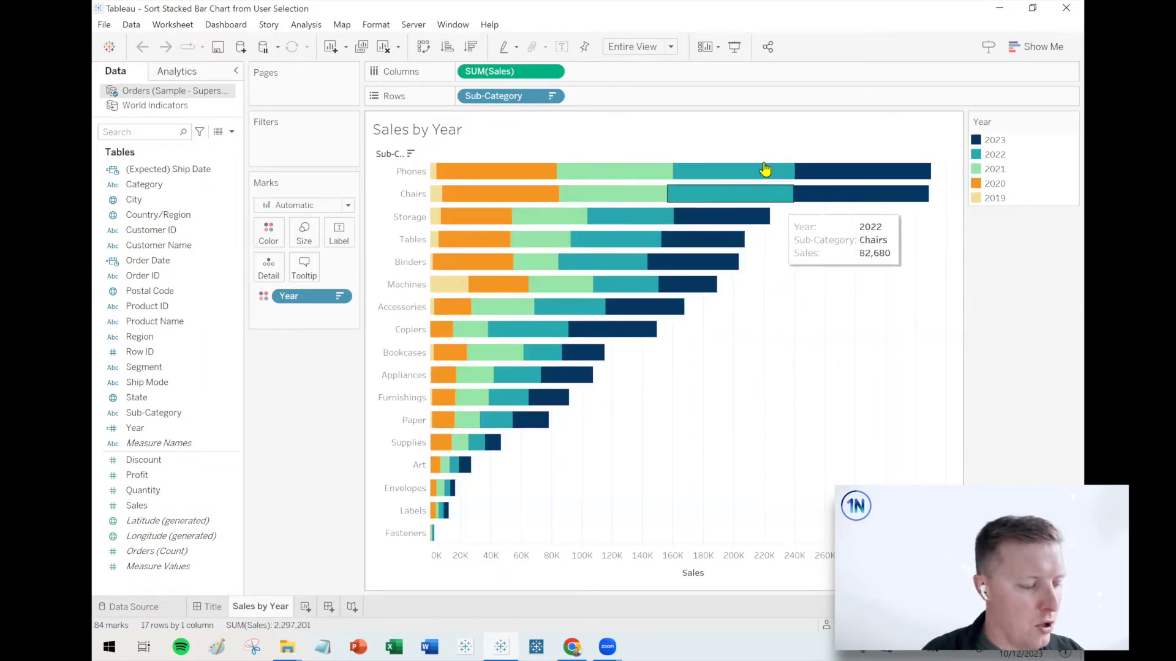
pyautogui.moveTo(795, 141); pyautogui.dragTo(796, 163)
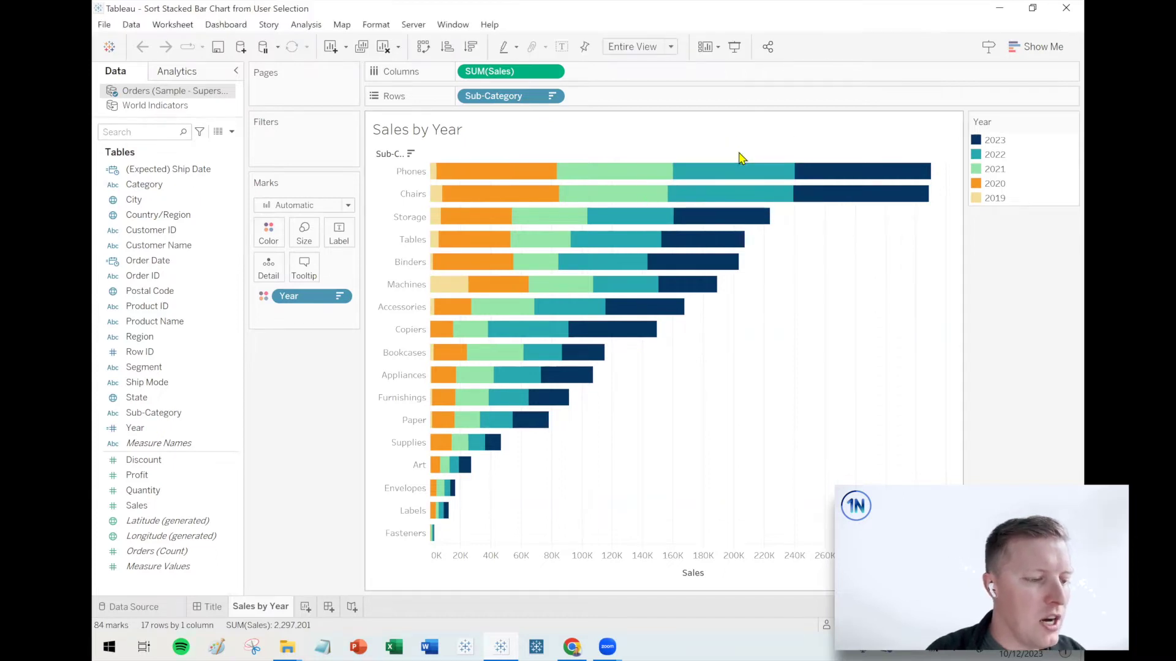
pyautogui.moveTo(730, 197)
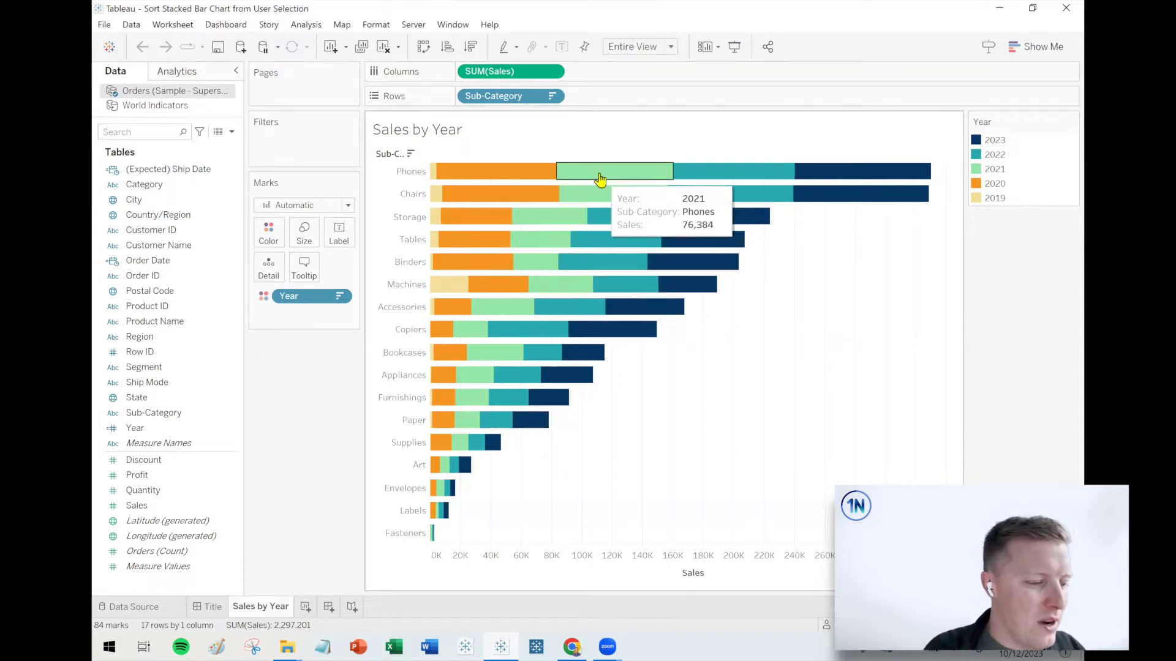
pyautogui.click(600, 179)
pyautogui.click(601, 177)
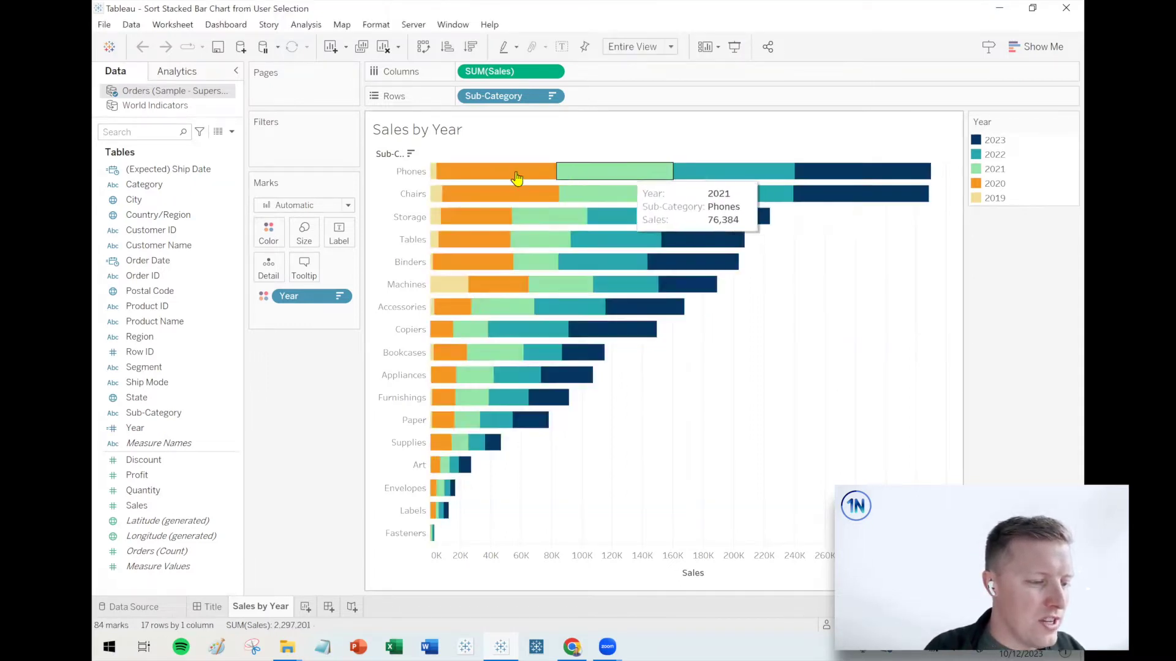
pyautogui.rightClick(174, 428)
# Inspect the Year field's calculation, then close the editor
pyautogui.moveTo(212, 241)
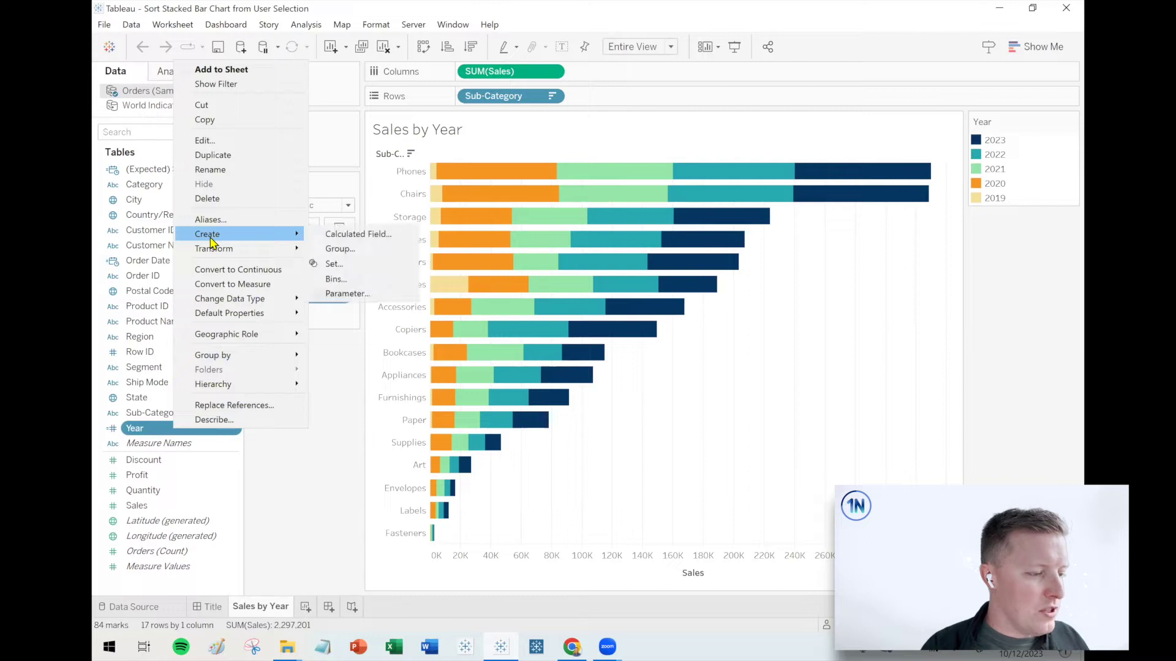
pyautogui.click(205, 141)
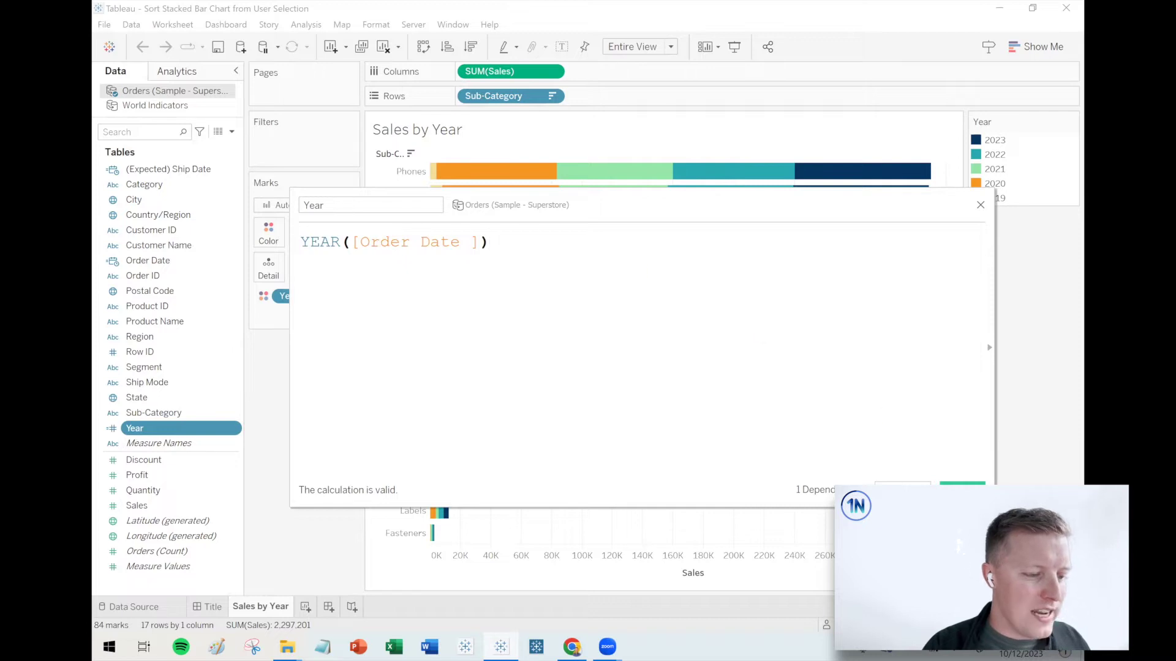
pyautogui.press('Escape')
pyautogui.moveTo(160, 260)
pyautogui.mouseDown()
pyautogui.moveTo(674, 116)
pyautogui.moveTo(158, 234)
pyautogui.moveTo(161, 261)
pyautogui.mouseUp()
# Create Year Set from the Year field with 2019 ticked as its member
pyautogui.click(145, 429)
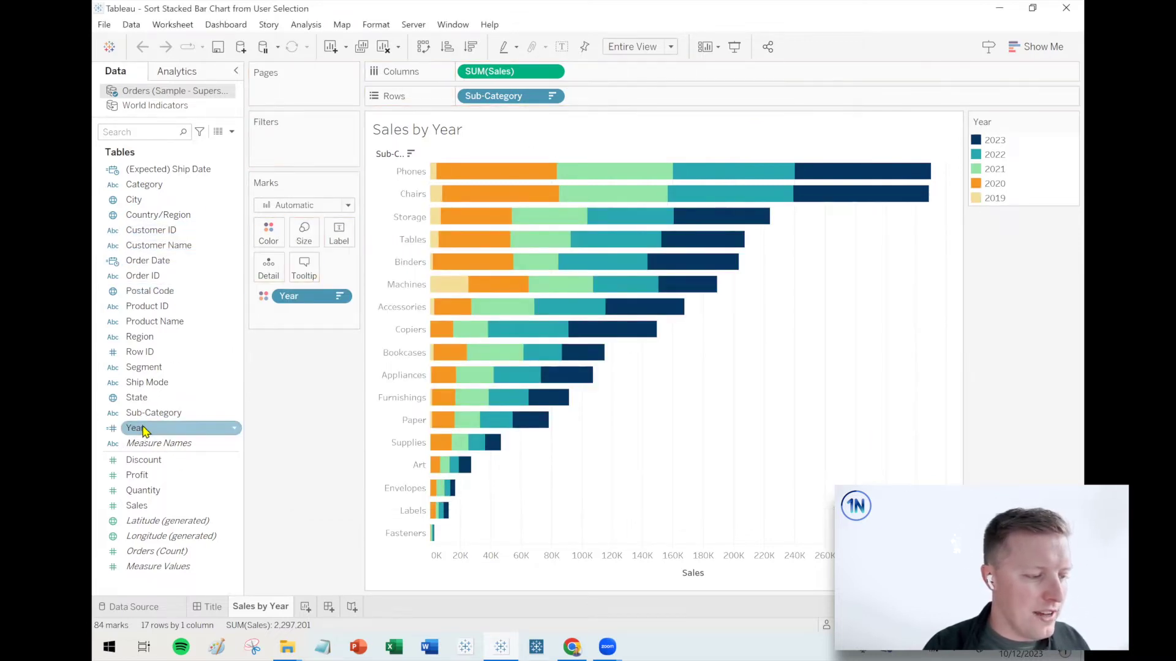
pyautogui.click(236, 428)
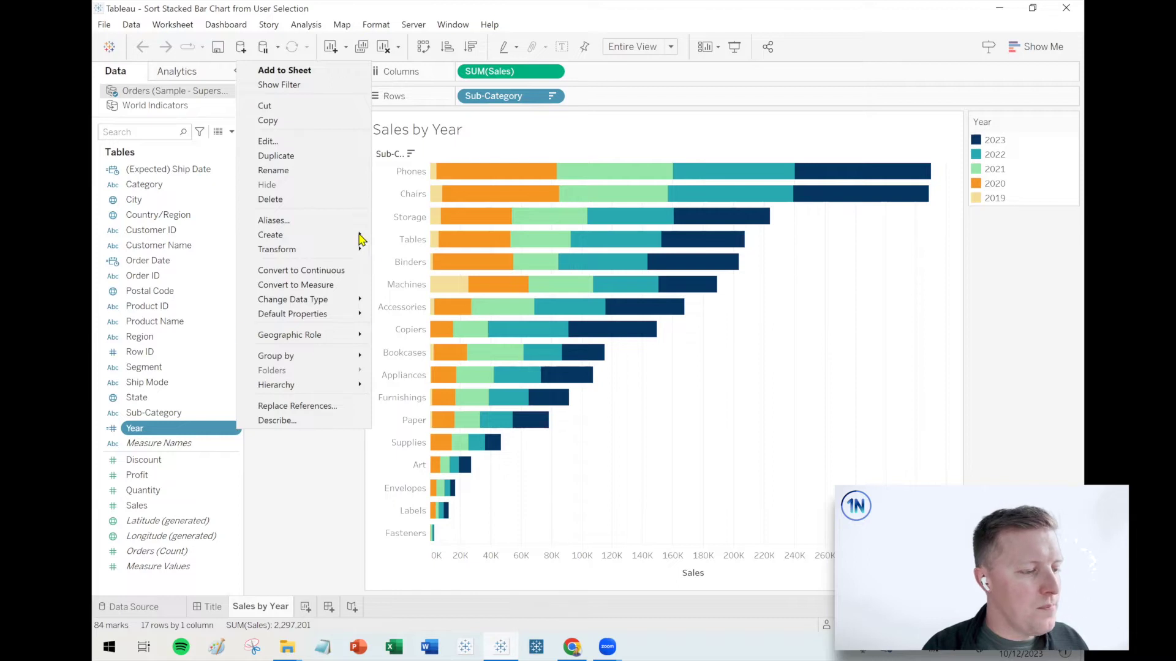
pyautogui.moveTo(357, 235)
pyautogui.click(399, 265)
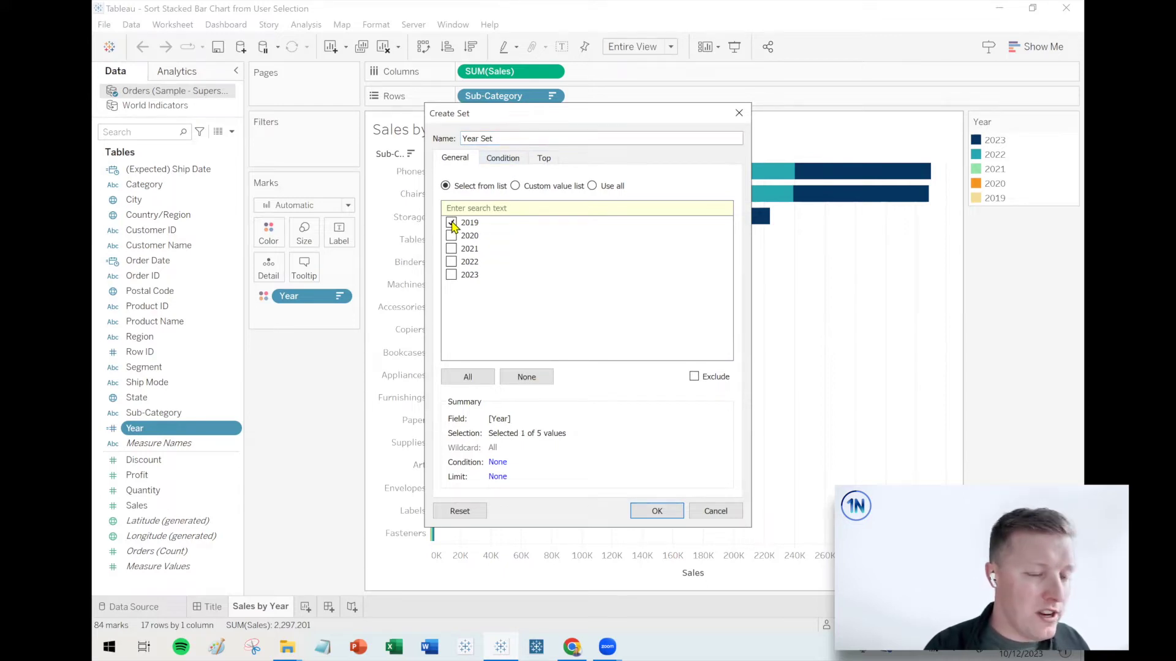
pyautogui.click(656, 512)
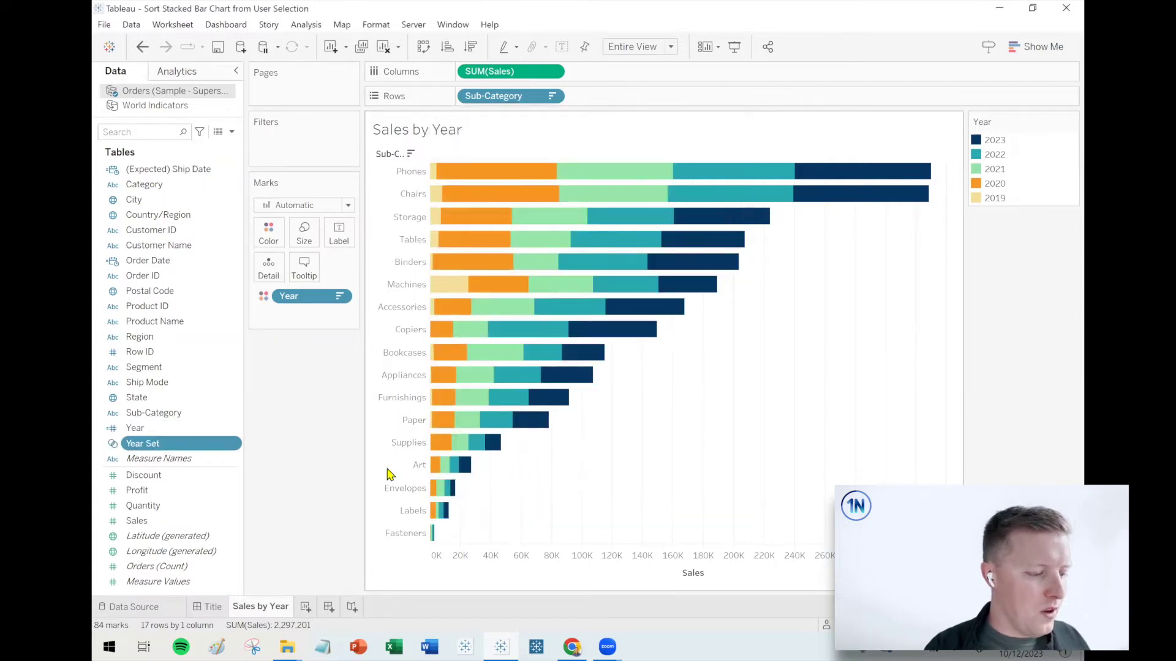
# Start a calculated field from Year Set and enter IF [Year Set] THEN 1 ELSE [Year] END
pyautogui.rightClick(159, 446)
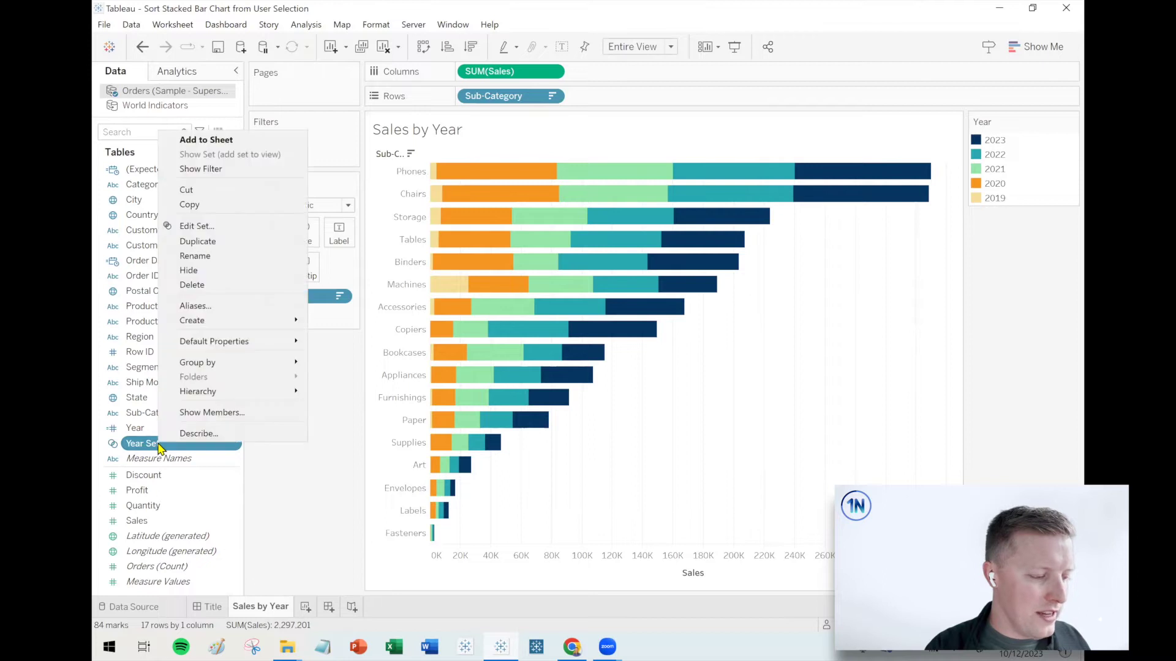
pyautogui.moveTo(215, 320)
pyautogui.click(357, 321)
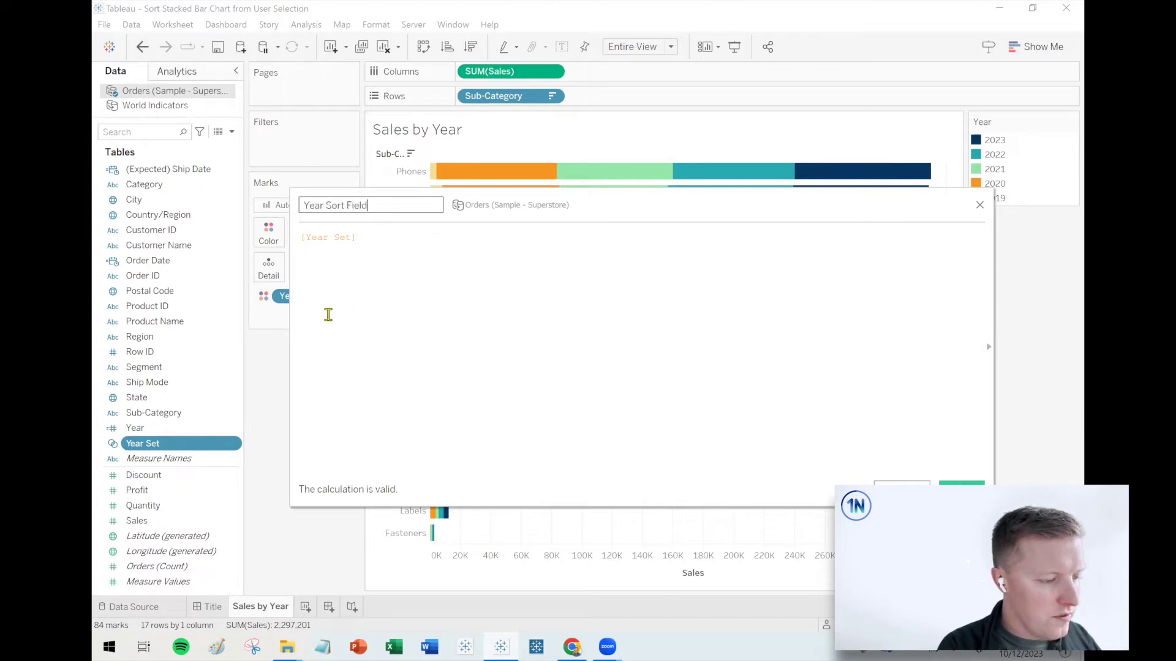
pyautogui.keyDown('ctrl'); pyautogui.scroll(2, 338, 366); pyautogui.keyUp('ctrl')
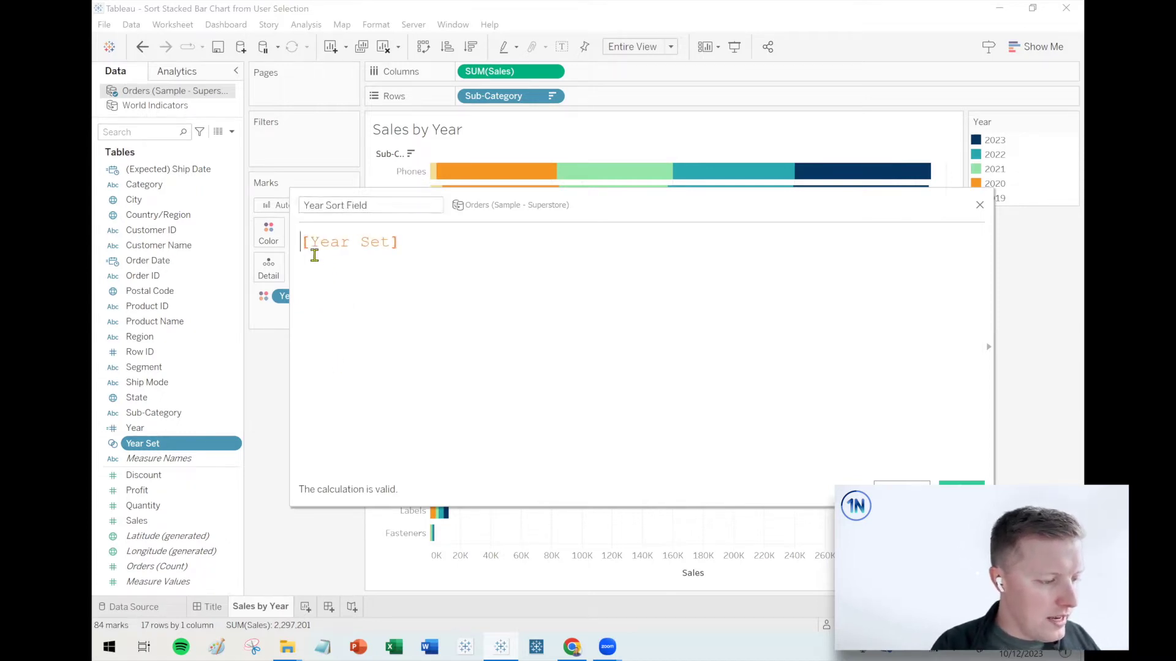
pyautogui.write('IF')
pyautogui.write(' TH')
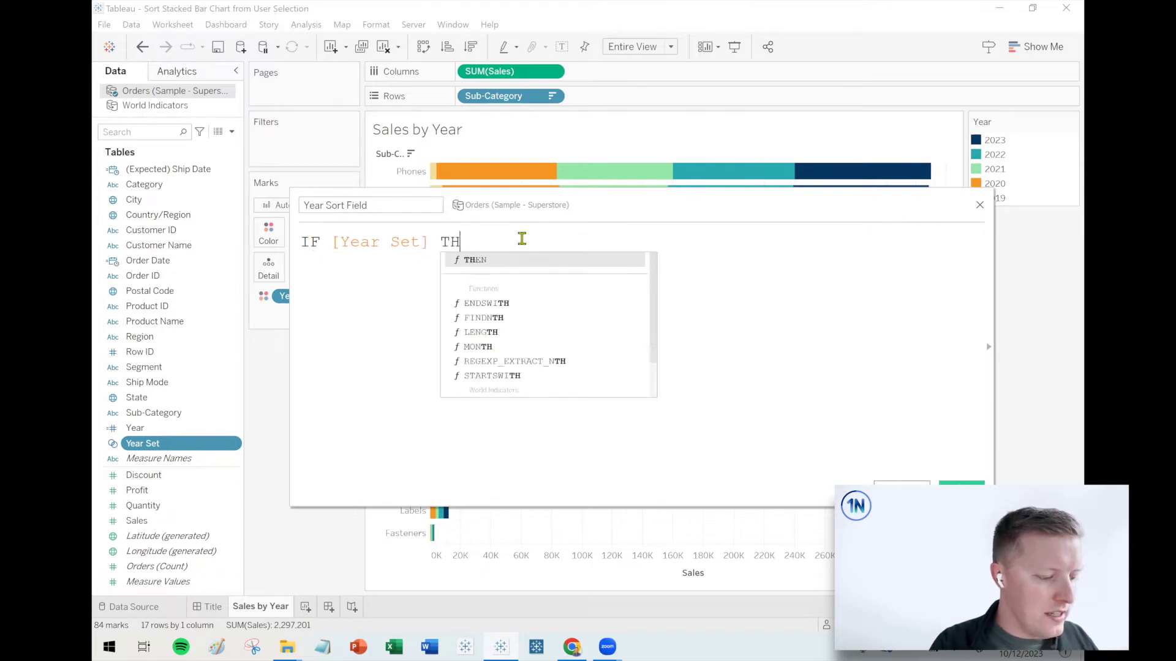
pyautogui.write('EN 1')
pyautogui.press('Return')
pyautogui.write('ELSE [Year]')
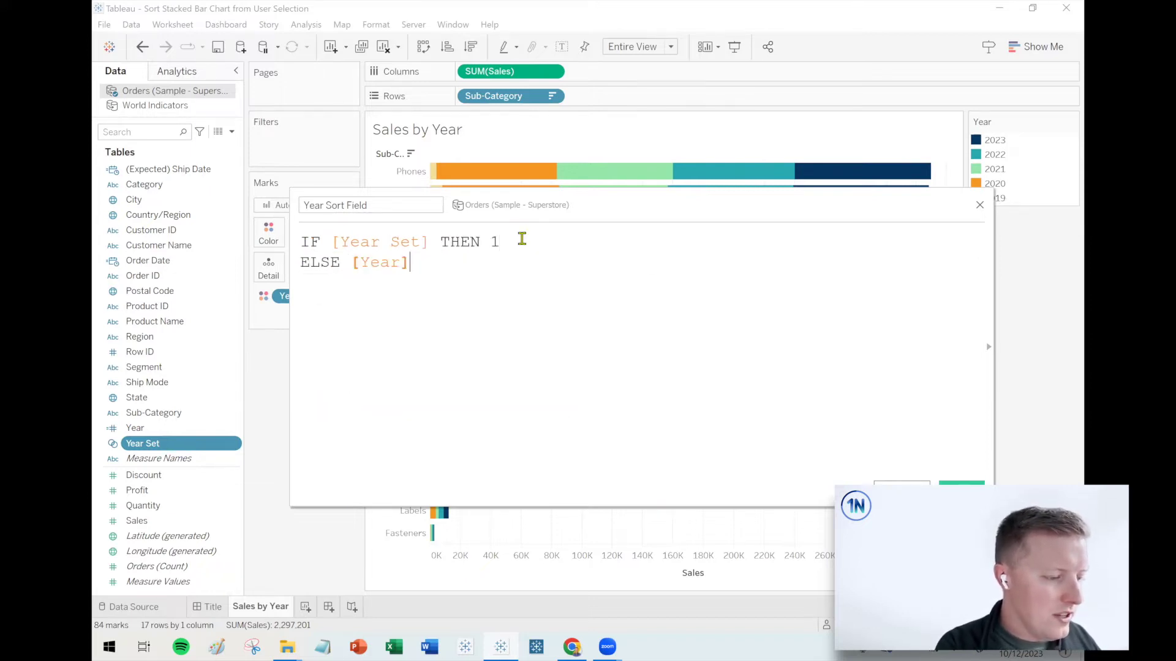
pyautogui.press('Return')
pyautogui.write('END')
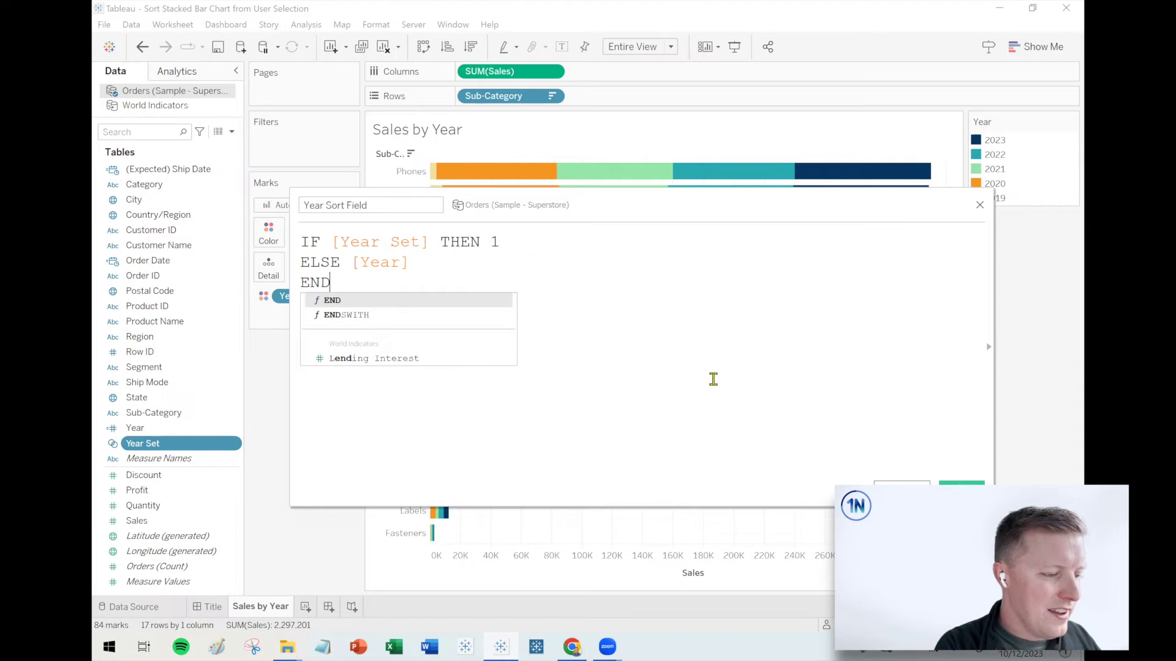
pyautogui.press('Escape')
pyautogui.scroll(1, 743, 390)
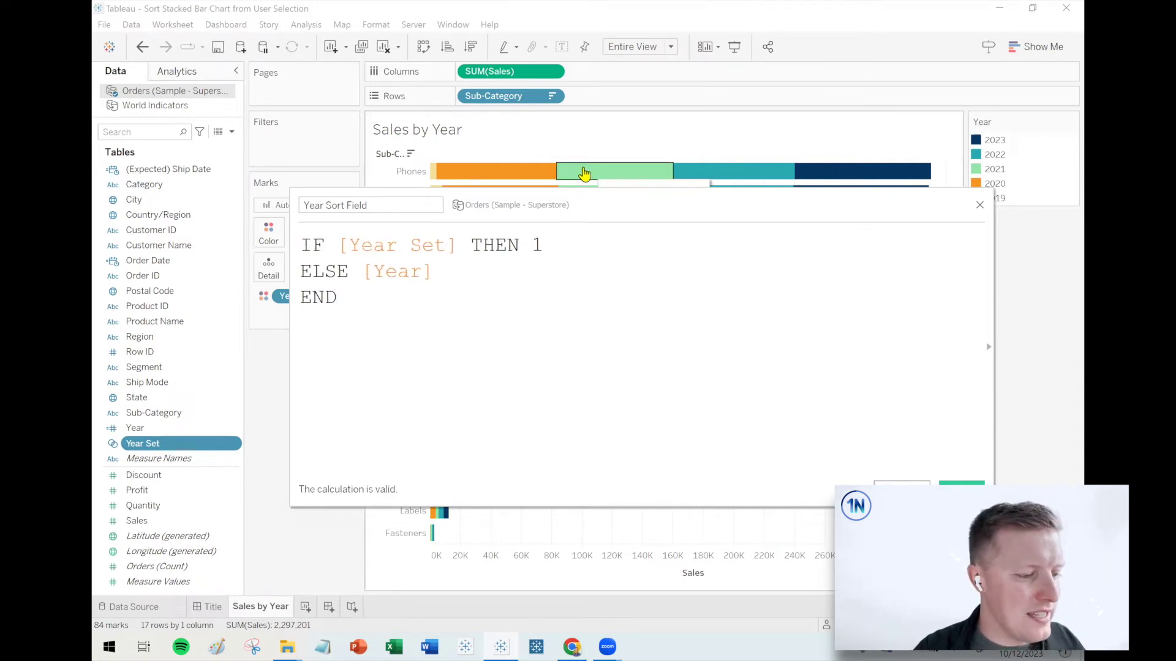
# Test an "AAA" THEN value, restore it to 1, and save Year Sort Field
pyautogui.moveTo(558, 205); pyautogui.dragTo(570, 270)
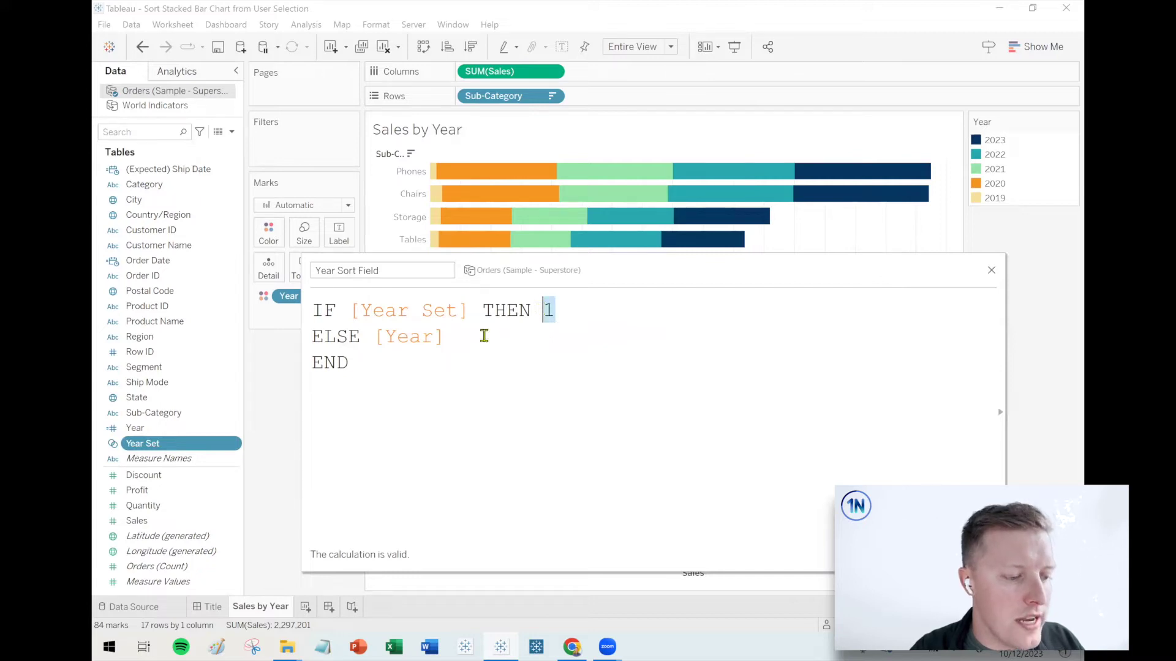
pyautogui.moveTo(483, 335); pyautogui.dragTo(370, 343)
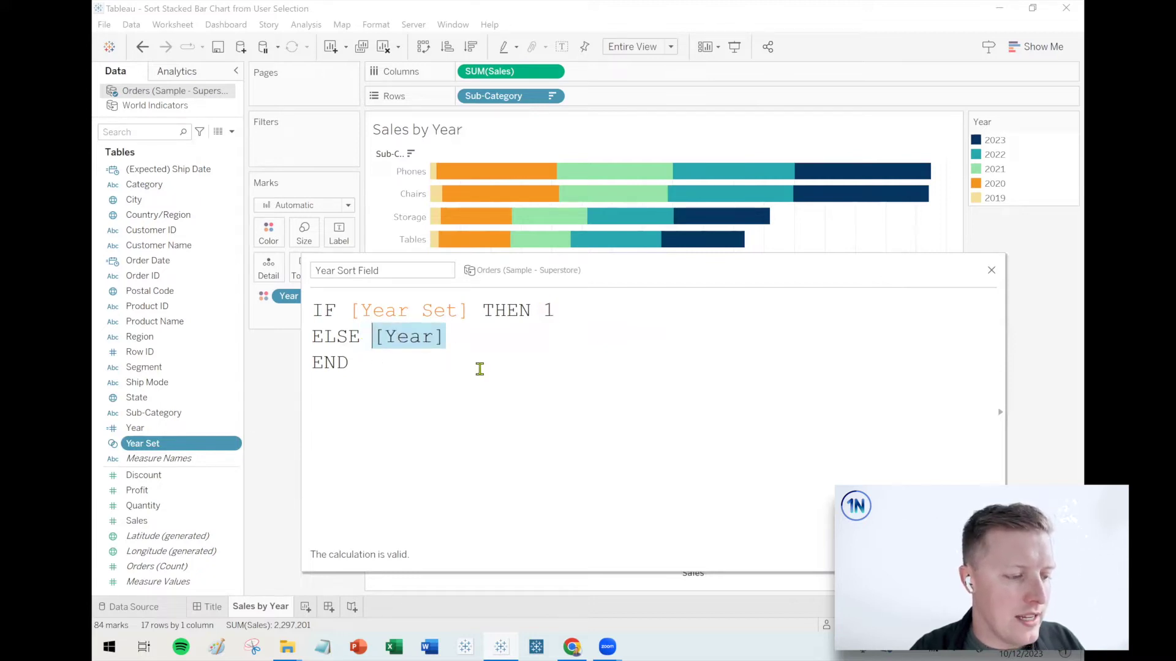
pyautogui.click(555, 362)
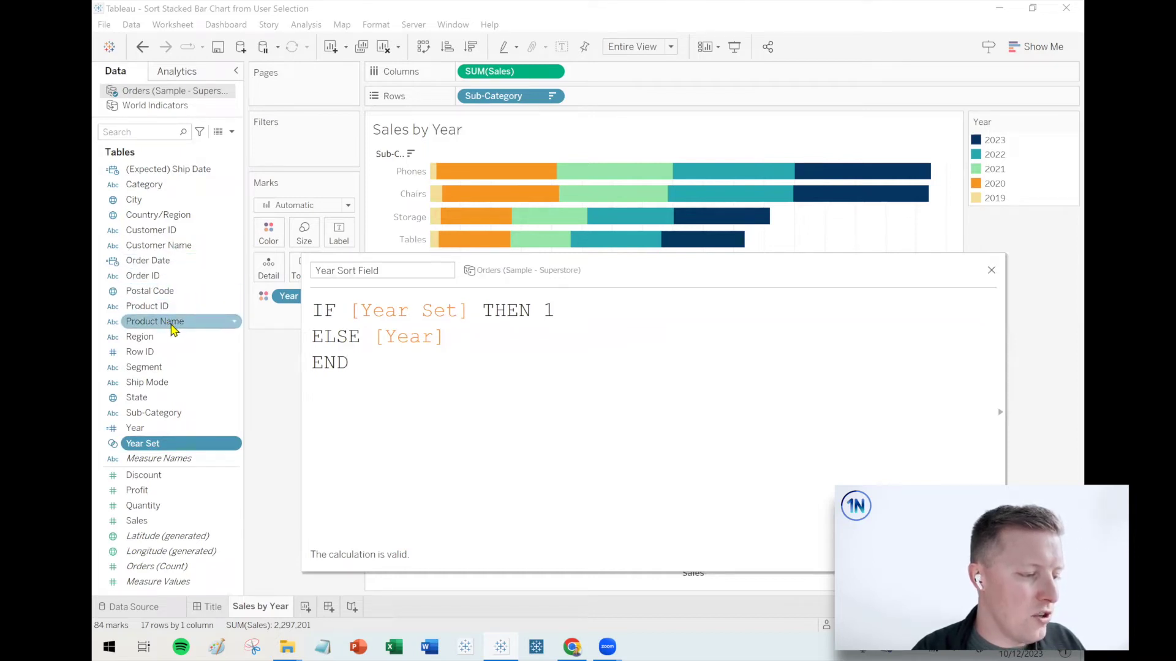
pyautogui.click(550, 312)
pyautogui.write('"')
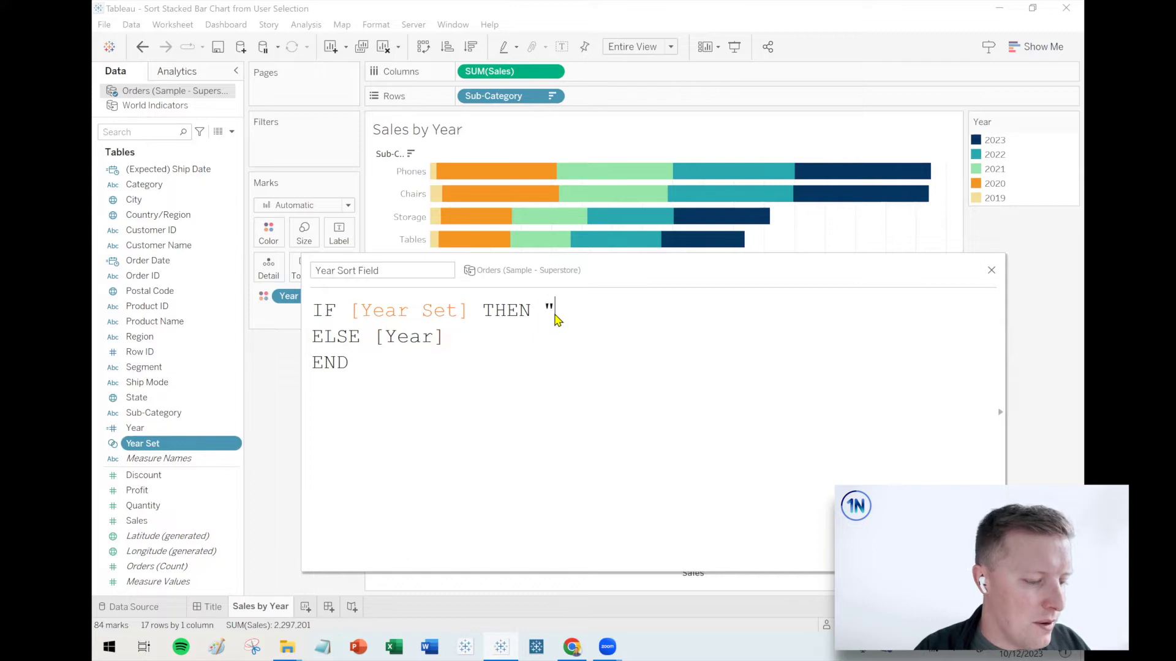
pyautogui.write('AAA"')
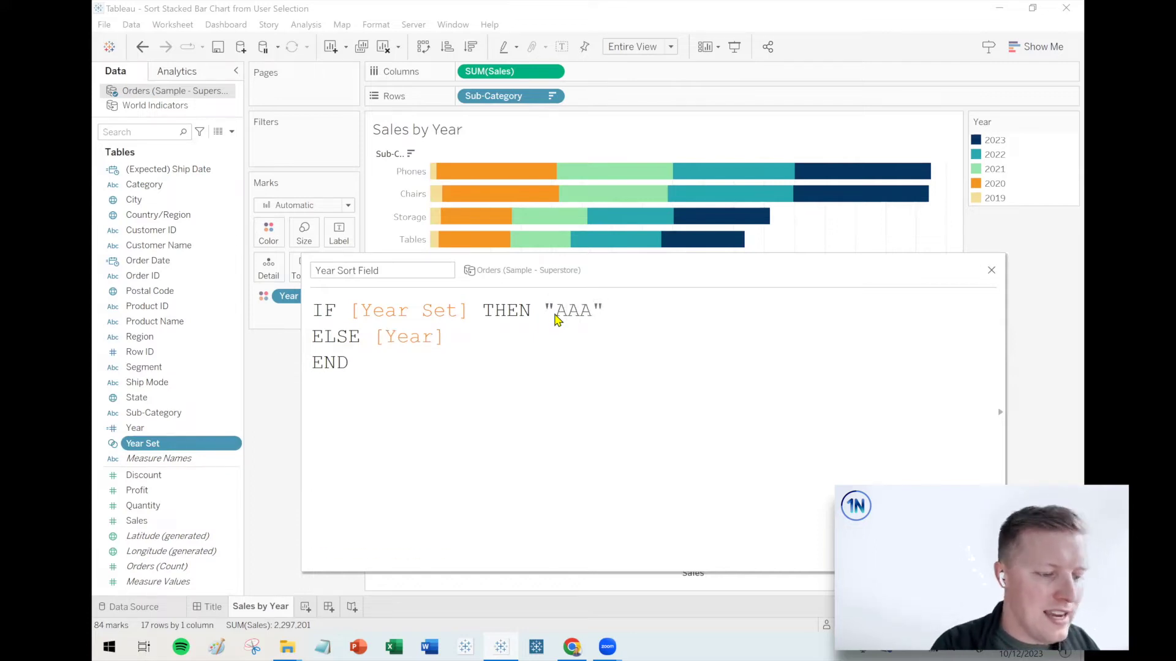
pyautogui.press('BackSpace')
pyautogui.press('BackSpace')
pyautogui.press('BackSpace')
pyautogui.press('BackSpace')
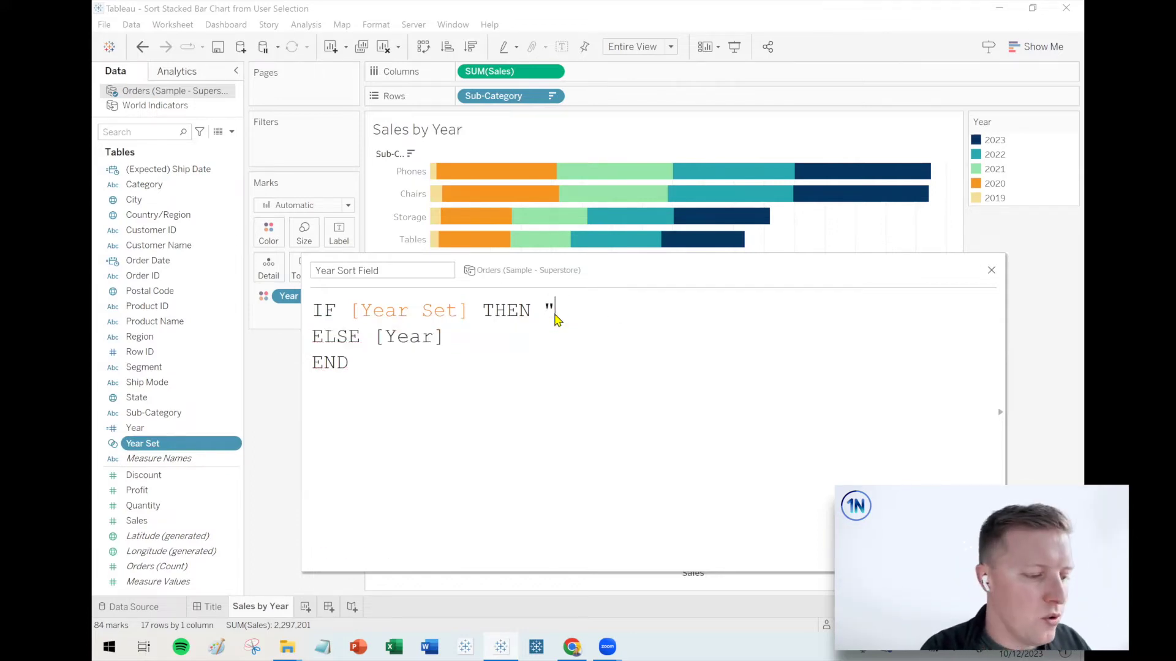
pyautogui.press('BackSpace')
pyautogui.write('1')
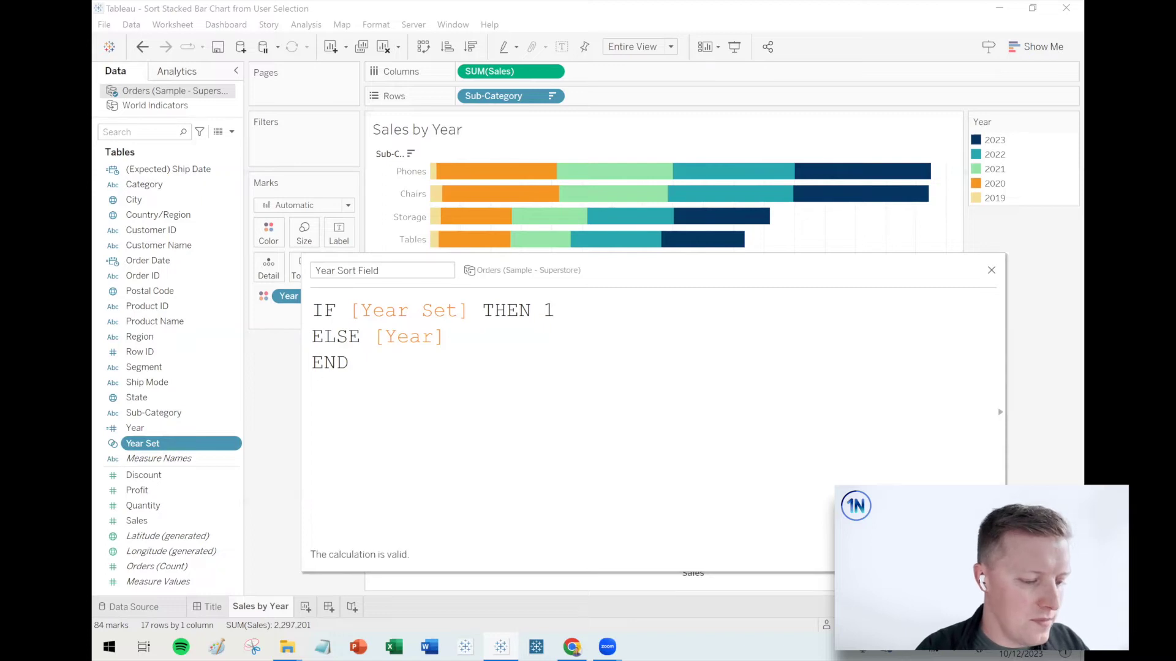
pyautogui.click(973, 555)
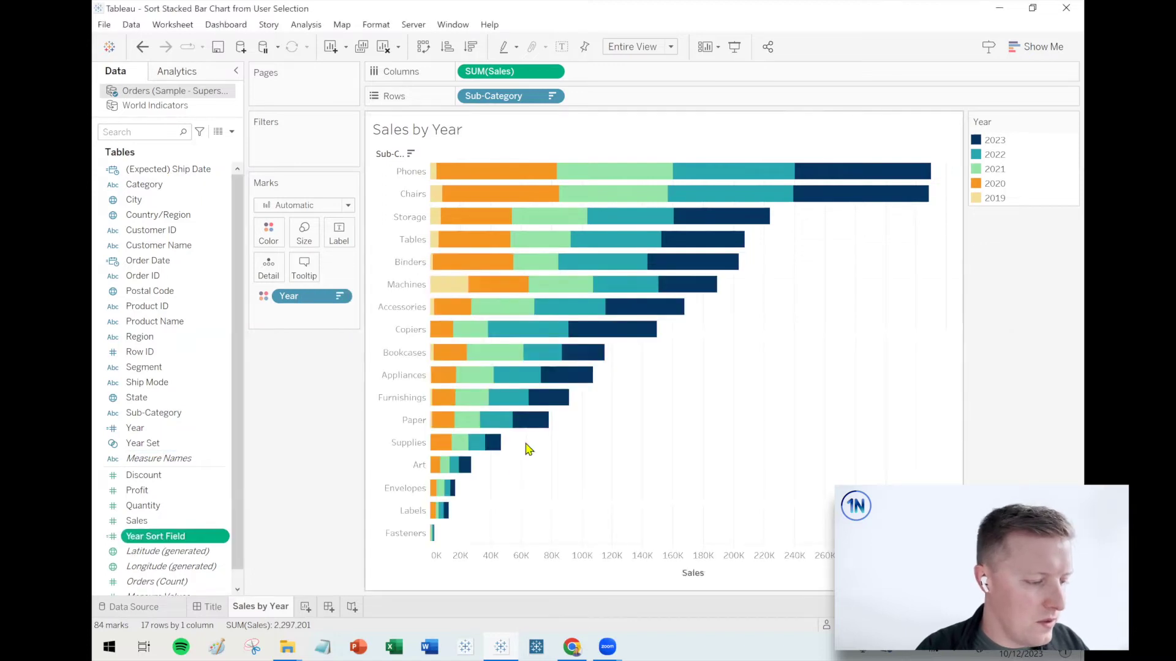
# Convert Year Sort Field to a dimension and put Year and Year Sort Field on Sheet 2's rows
pyautogui.rightClick(171, 539)
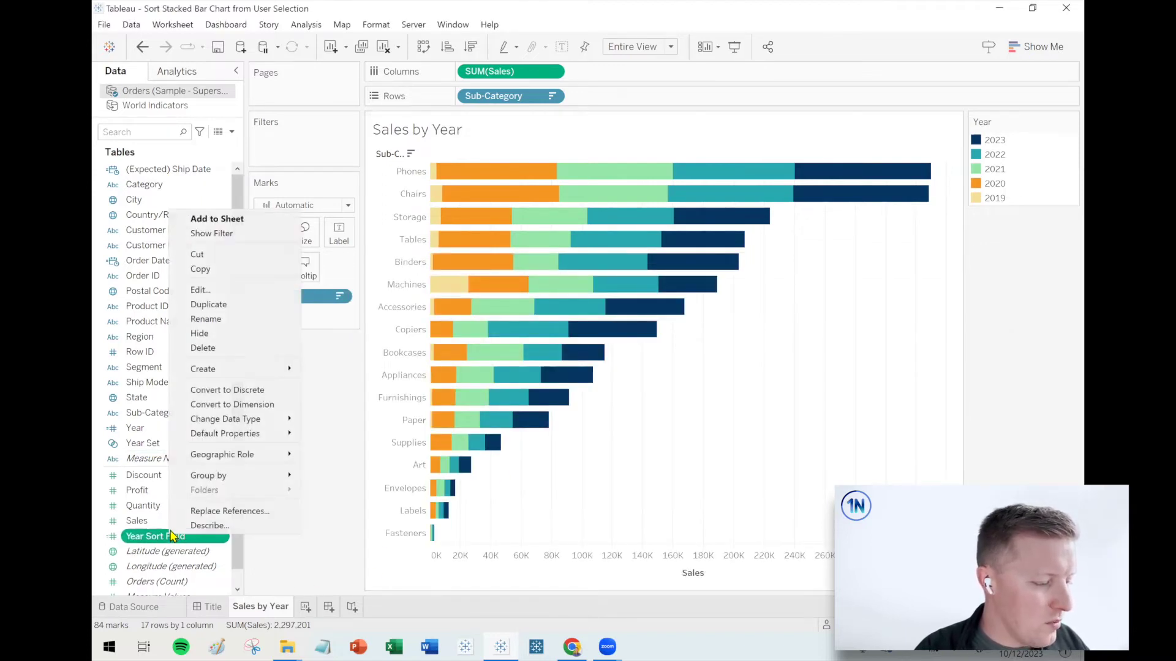
pyautogui.click(248, 405)
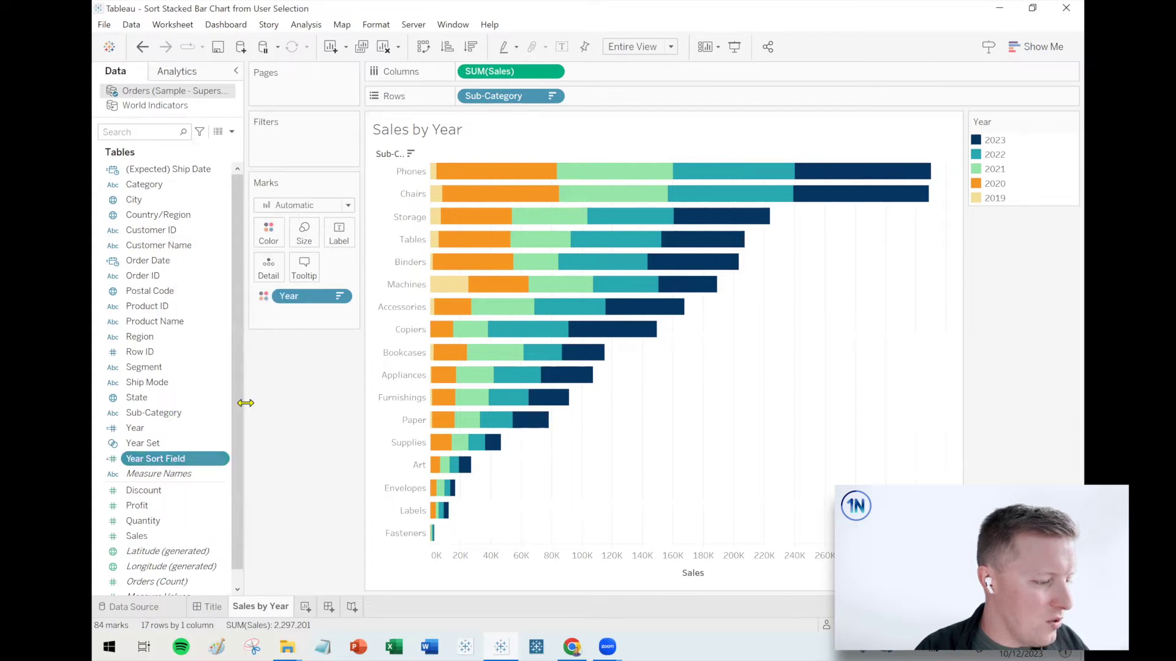
pyautogui.click(305, 607)
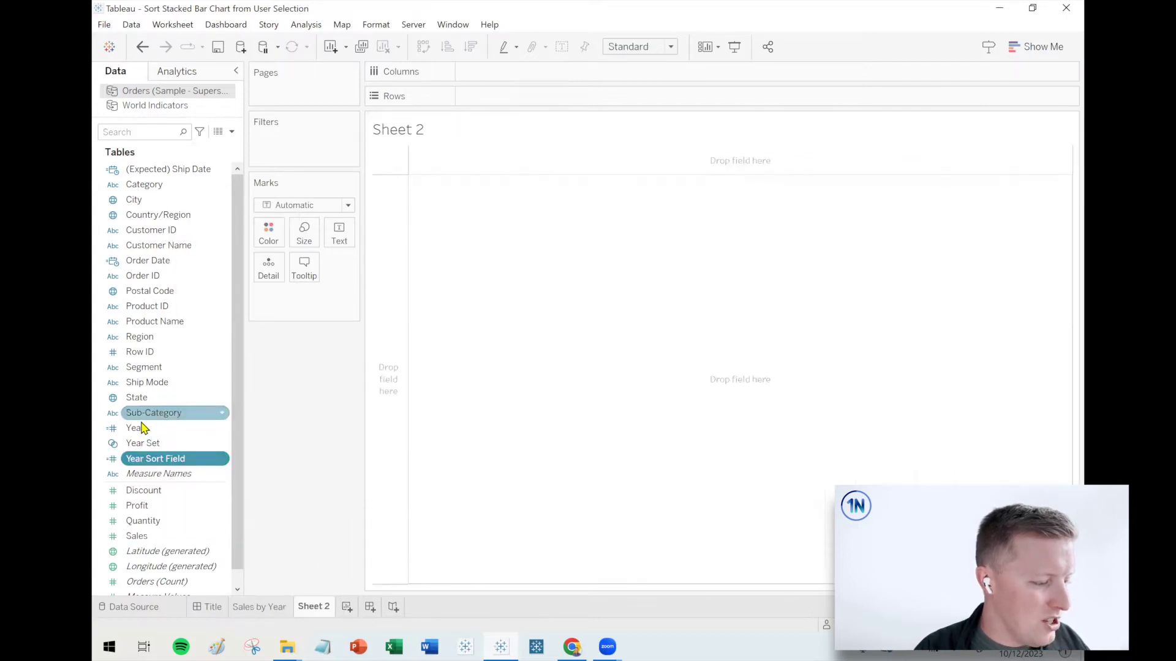
pyautogui.moveTo(135, 428); pyautogui.dragTo(382, 360)
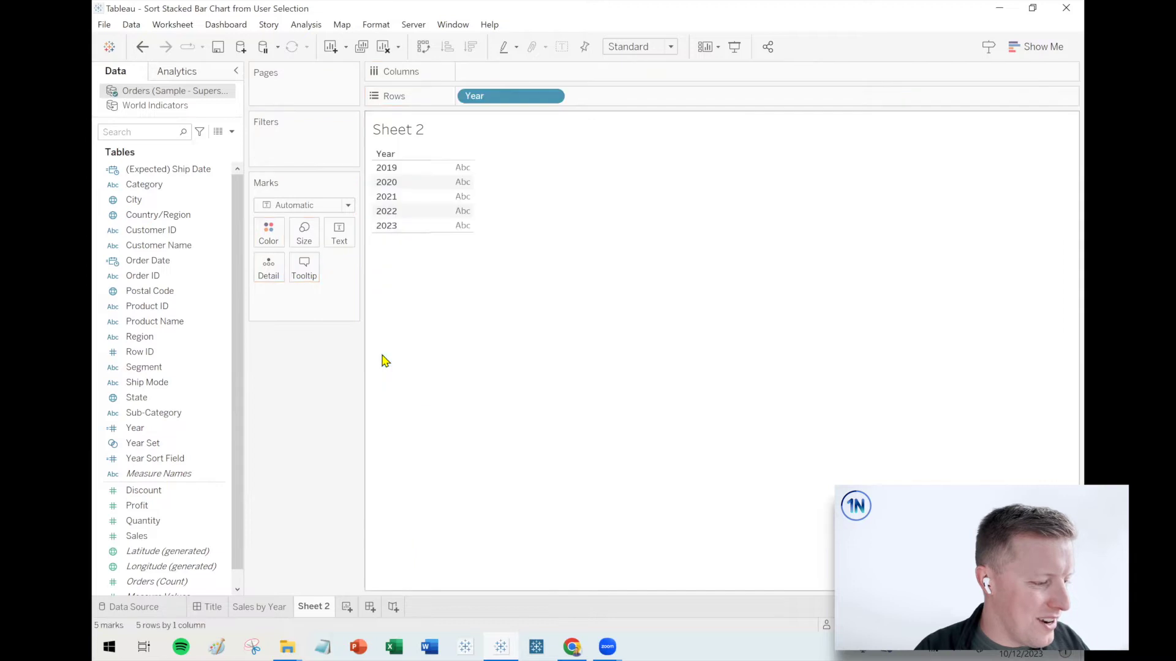
pyautogui.moveTo(153, 458); pyautogui.dragTo(635, 109)
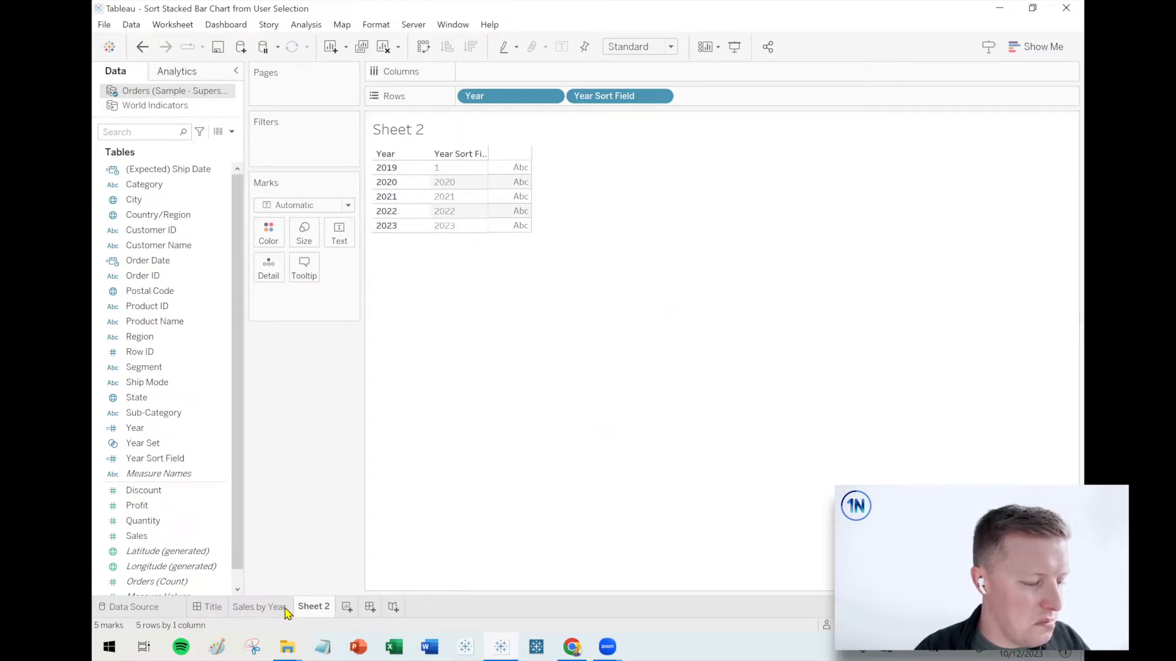
# On Sales by Year, sort the Year colour field by the Year Sort Field field
pyautogui.click(259, 606)
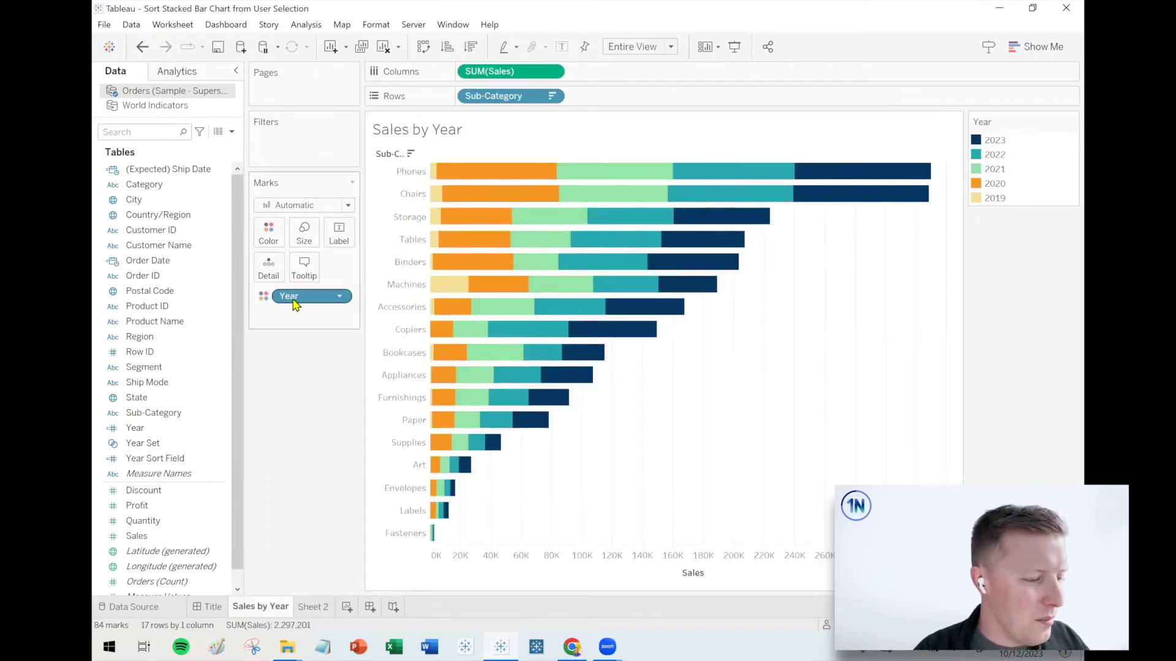
pyautogui.click(340, 297)
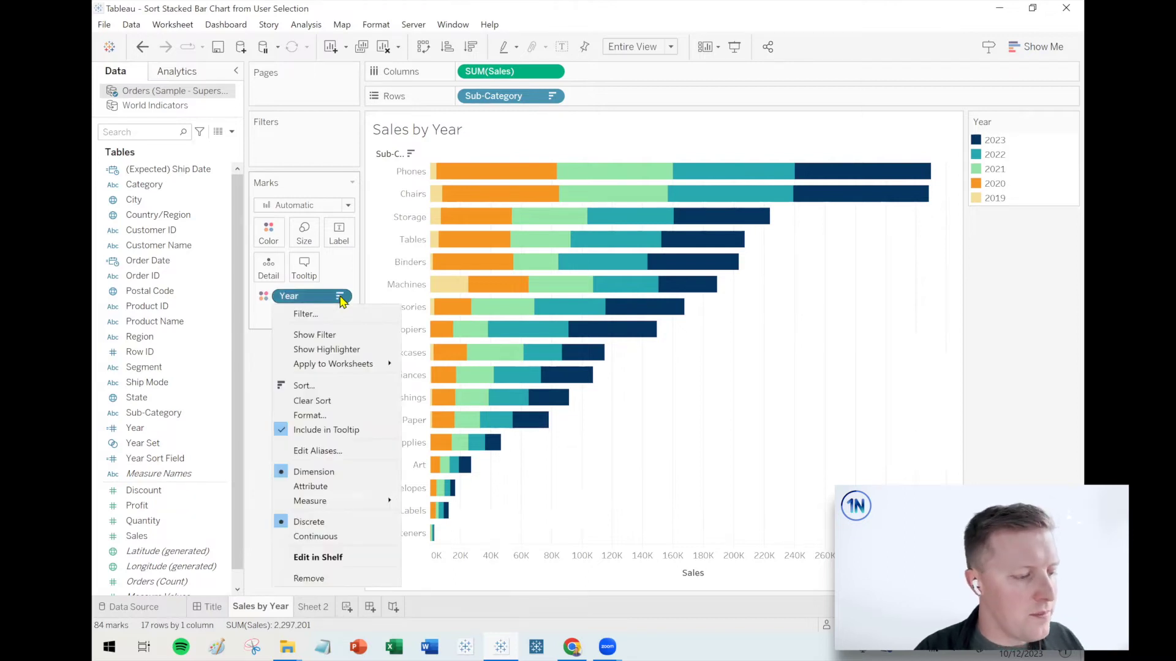
pyautogui.click(309, 386)
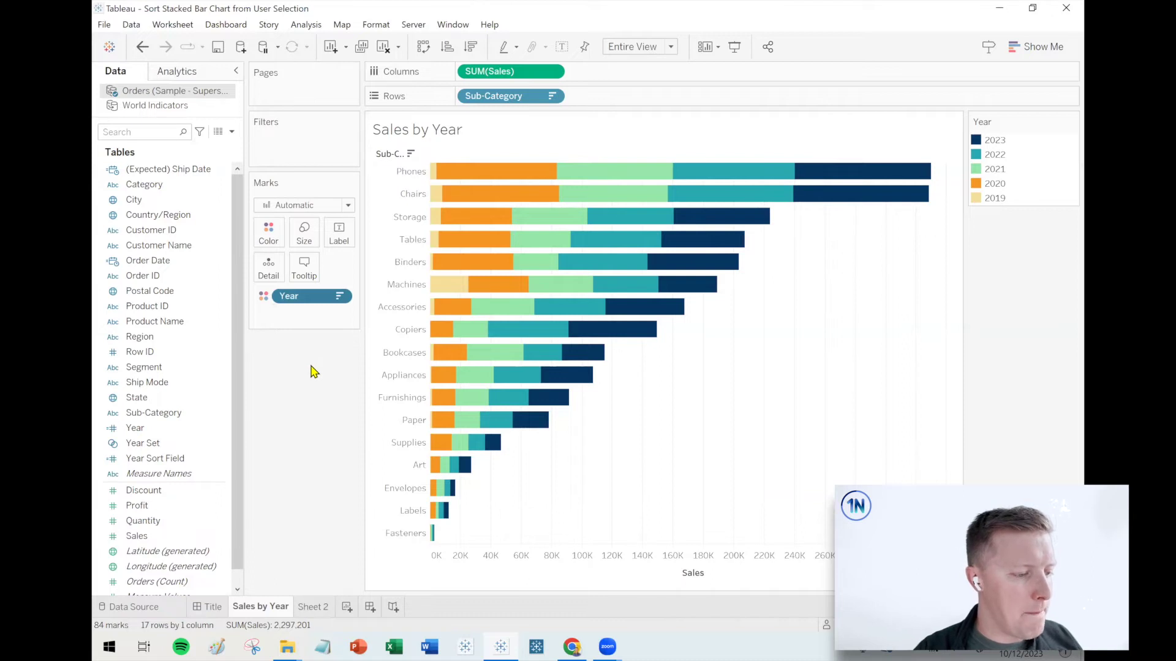
pyautogui.click(605, 236)
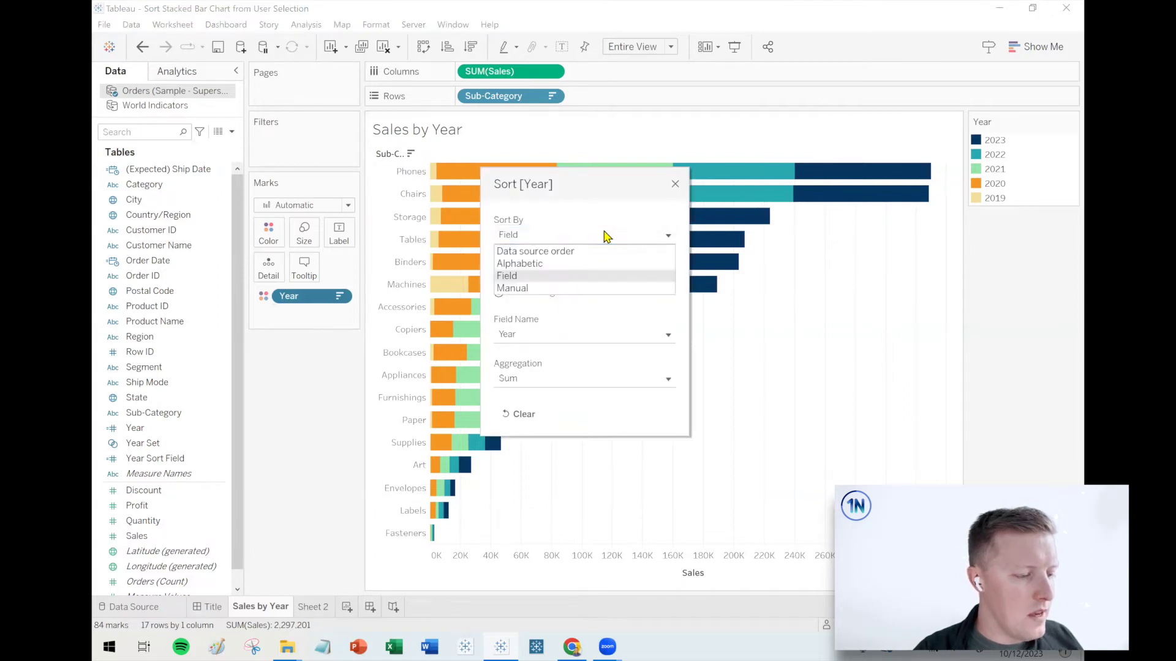
pyautogui.click(551, 276)
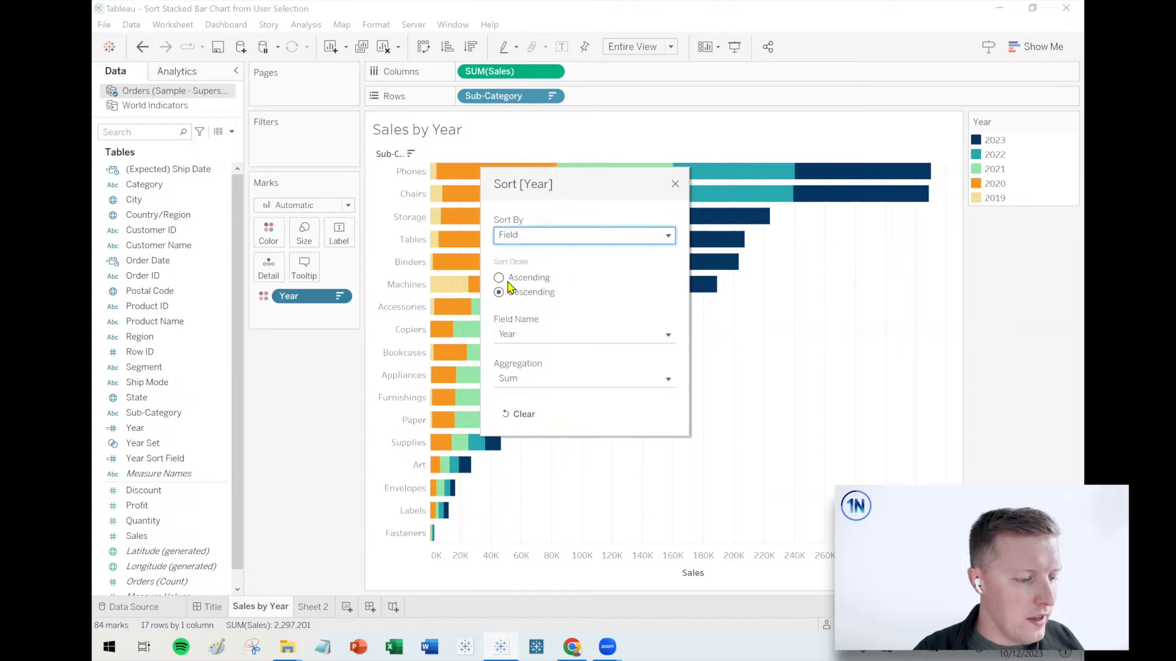
pyautogui.click(531, 339)
pyautogui.scroll(-1, 561, 394)
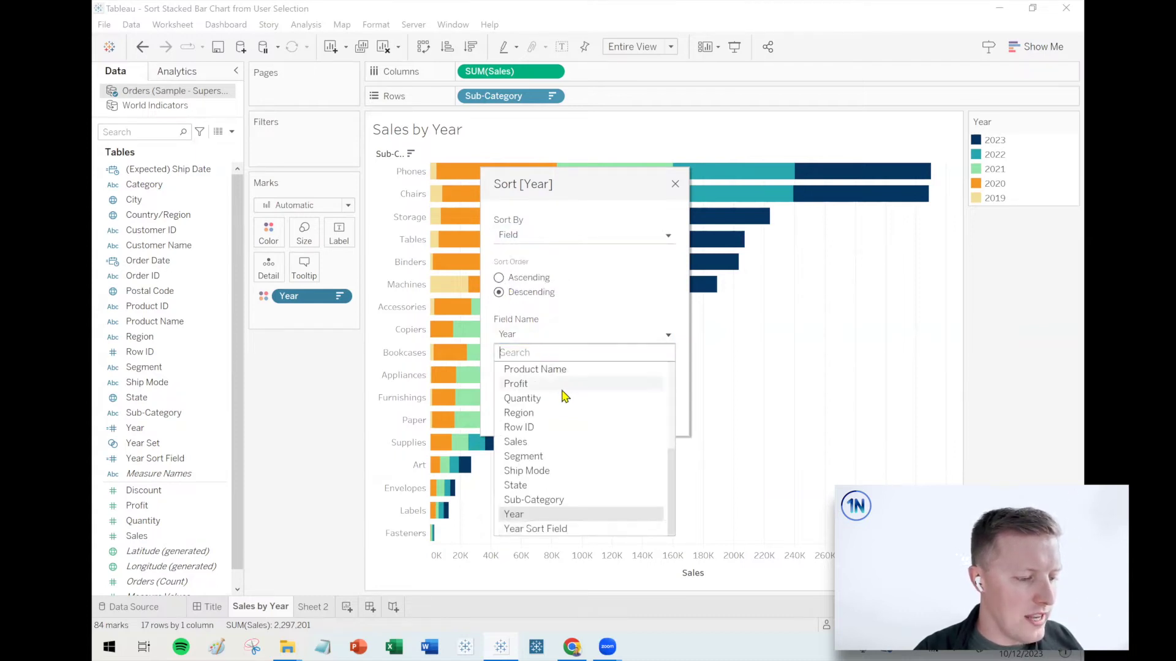
pyautogui.click(550, 530)
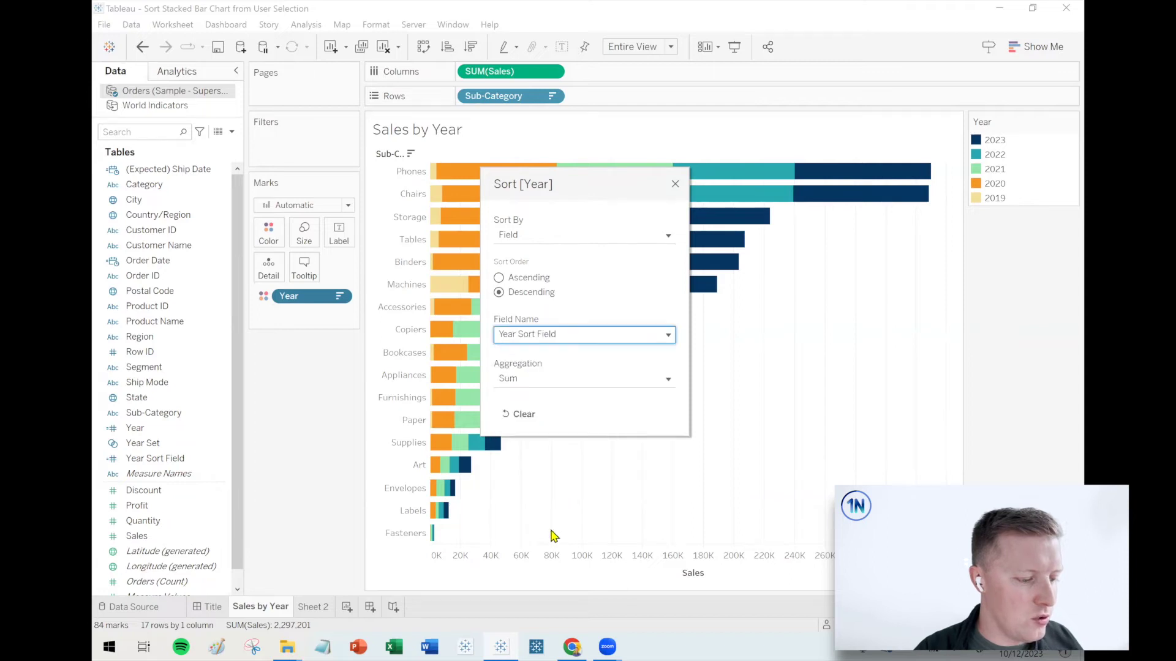
pyautogui.click(675, 184)
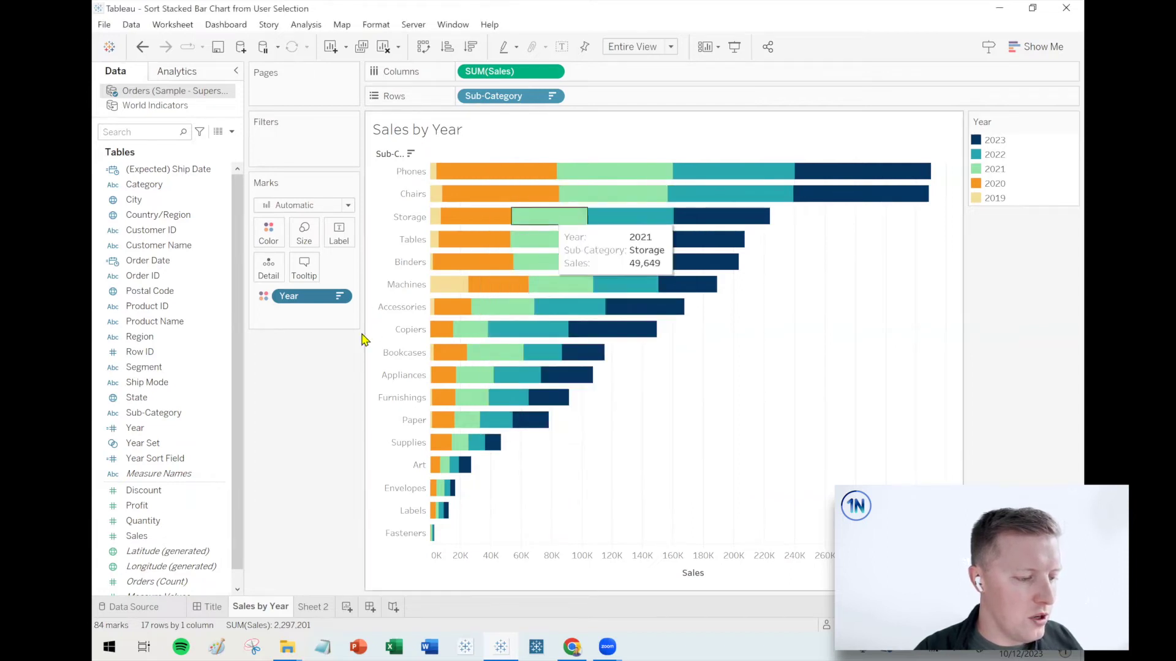
pyautogui.click(171, 461)
pyautogui.click(167, 443)
# Edit Year Set, unchecking 2023 and checking 2019, so 2019 segments lead each bar
pyautogui.rightClick(166, 443)
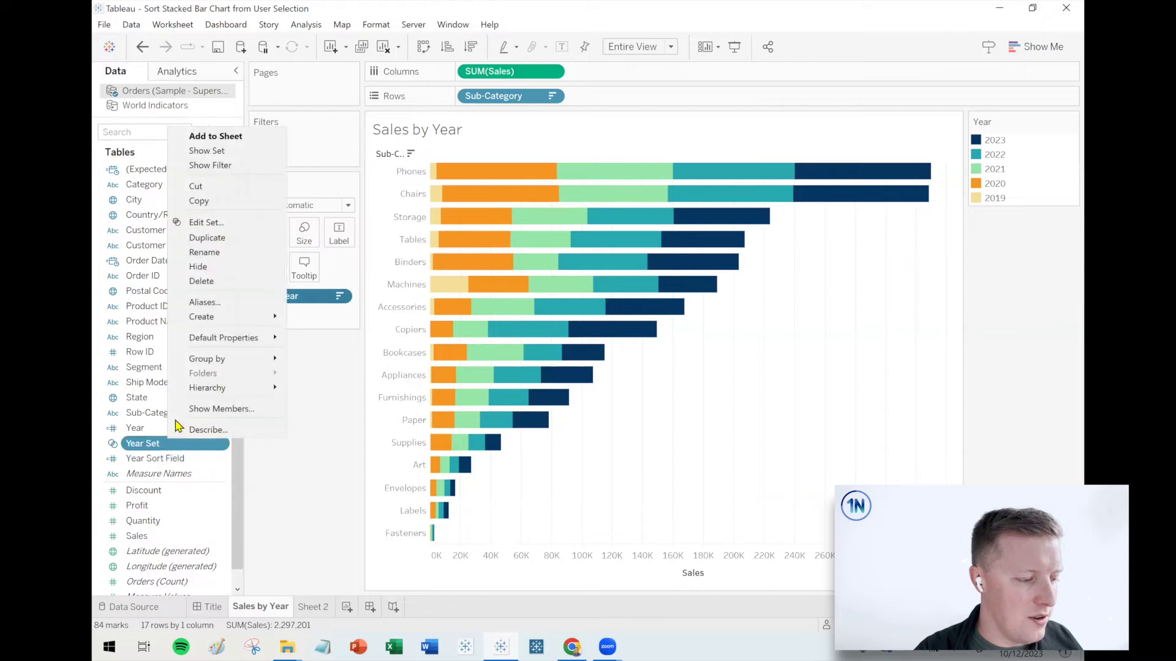
pyautogui.click(232, 226)
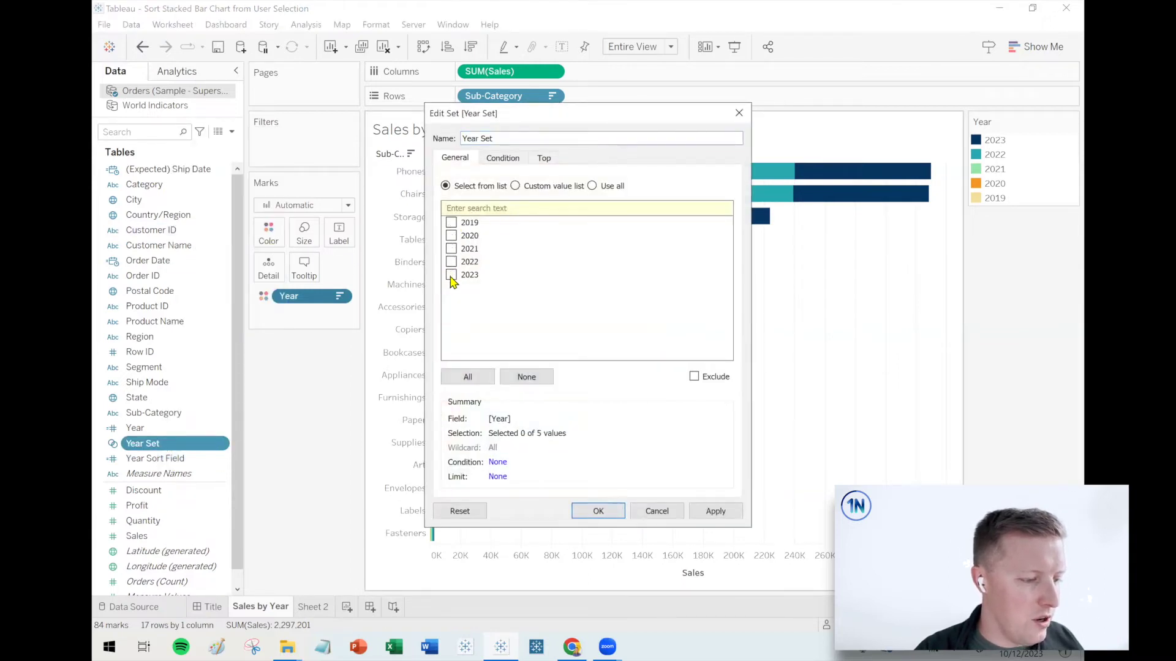
pyautogui.moveTo(552, 117); pyautogui.dragTo(667, 134)
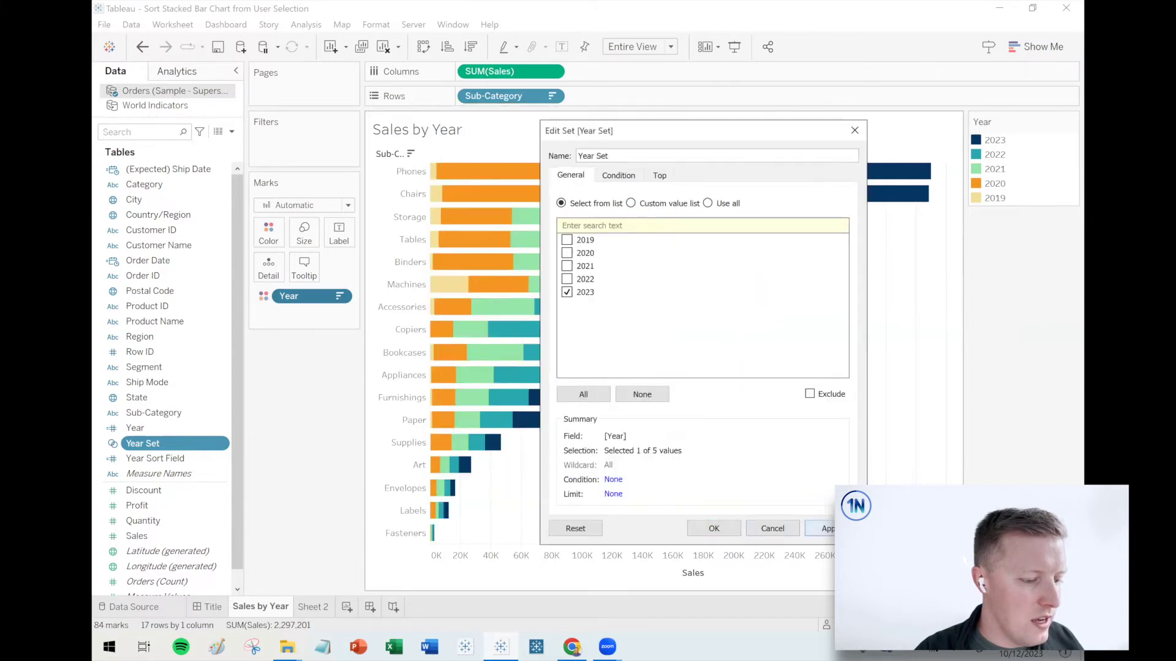
pyautogui.press('Return')
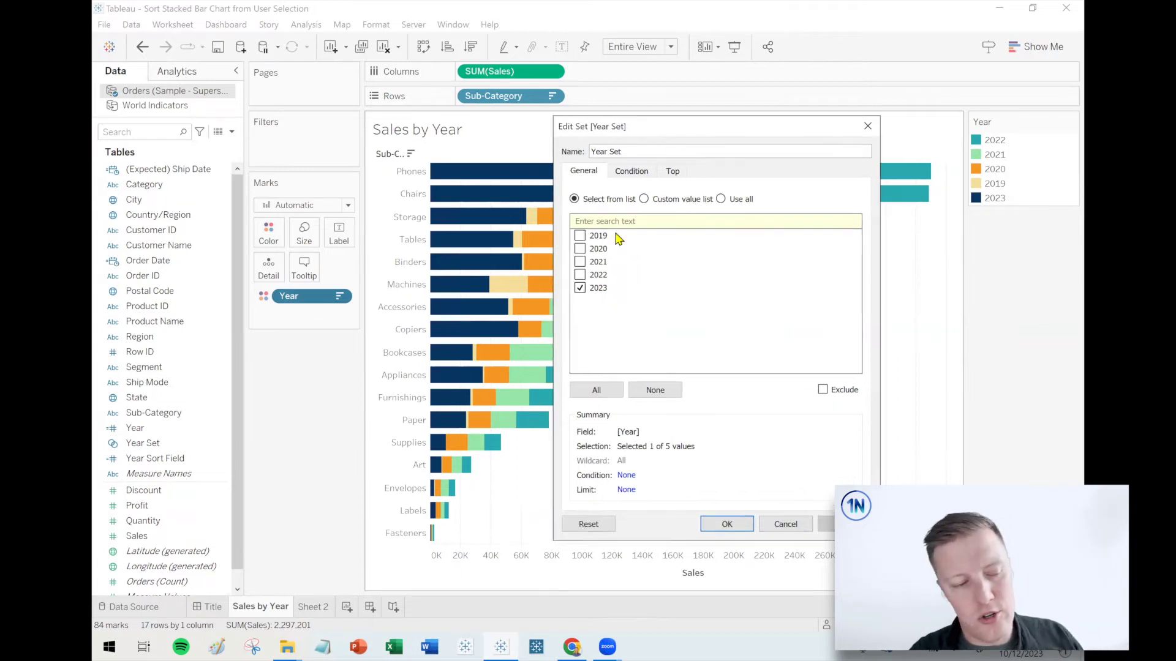
pyautogui.moveTo(635, 130); pyautogui.dragTo(648, 126)
pyautogui.click(580, 288)
pyautogui.click(580, 235)
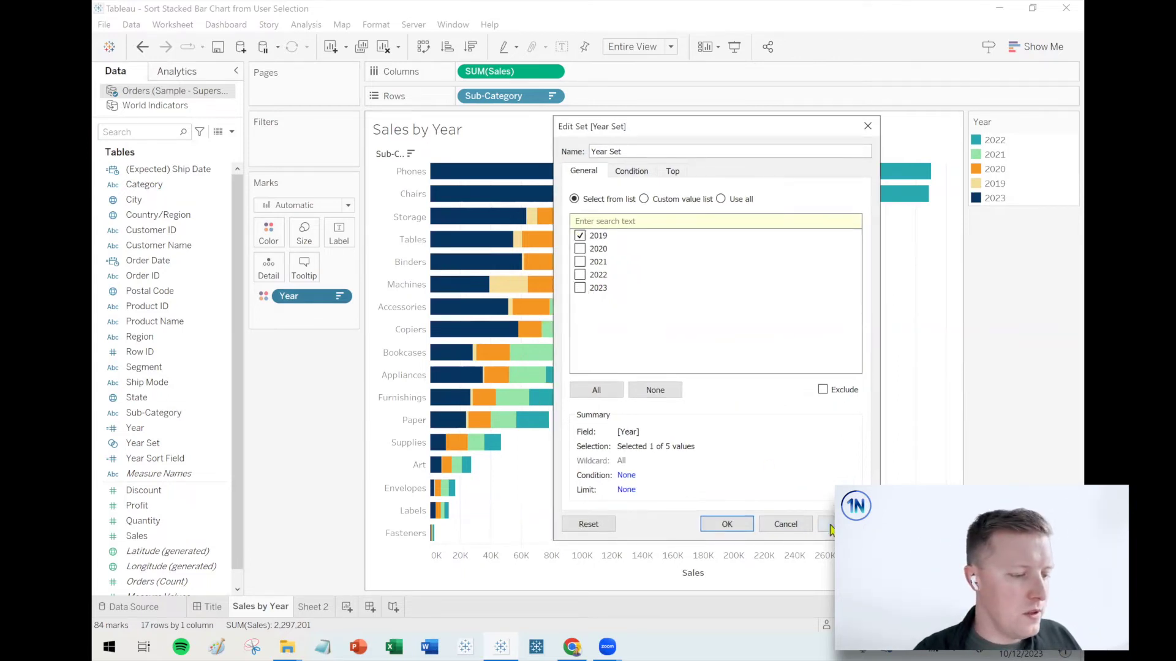
pyautogui.click(727, 524)
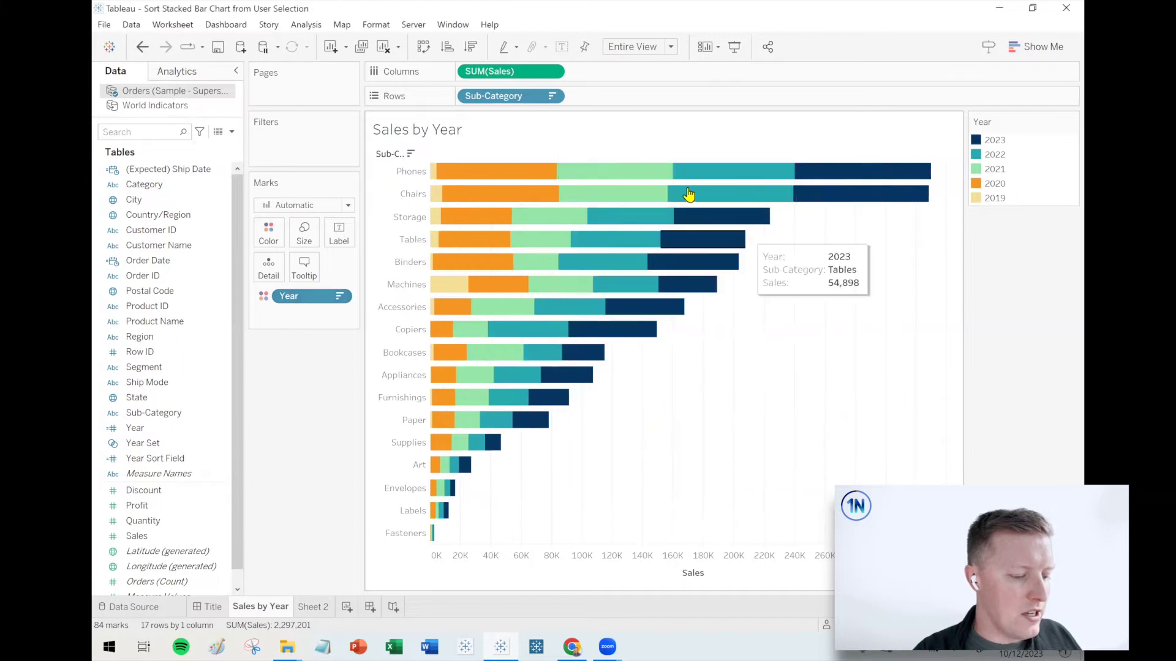
pyautogui.click(689, 195)
pyautogui.click(832, 336)
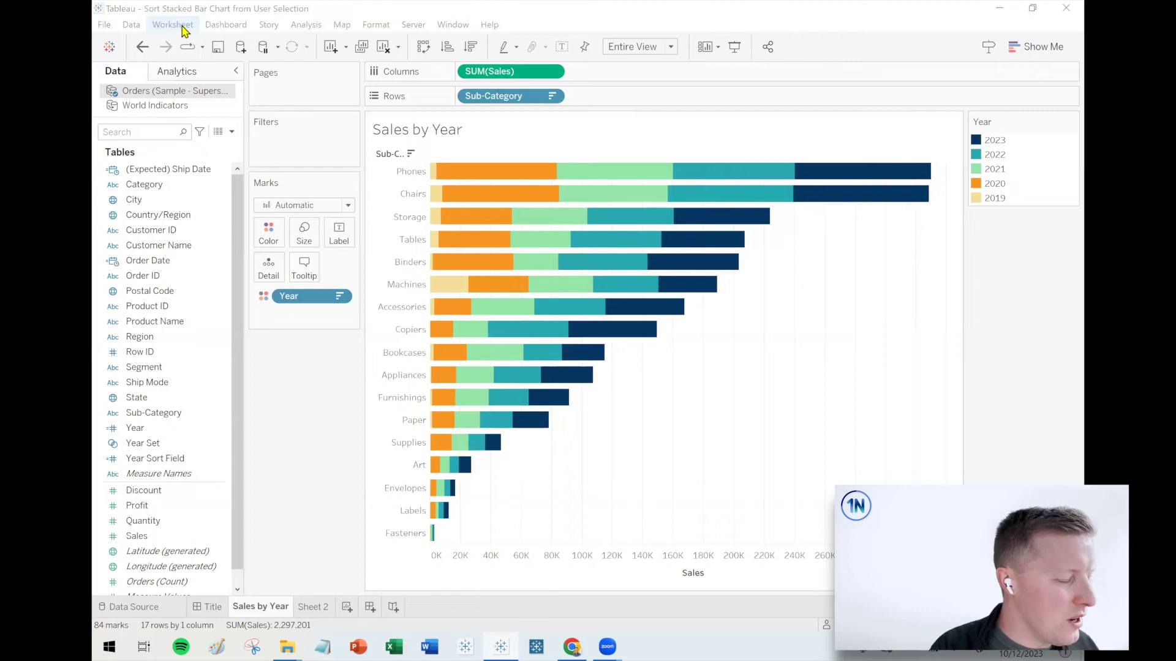
# Add a new Change Set Values action from Worksheet > Actions
pyautogui.click(182, 27)
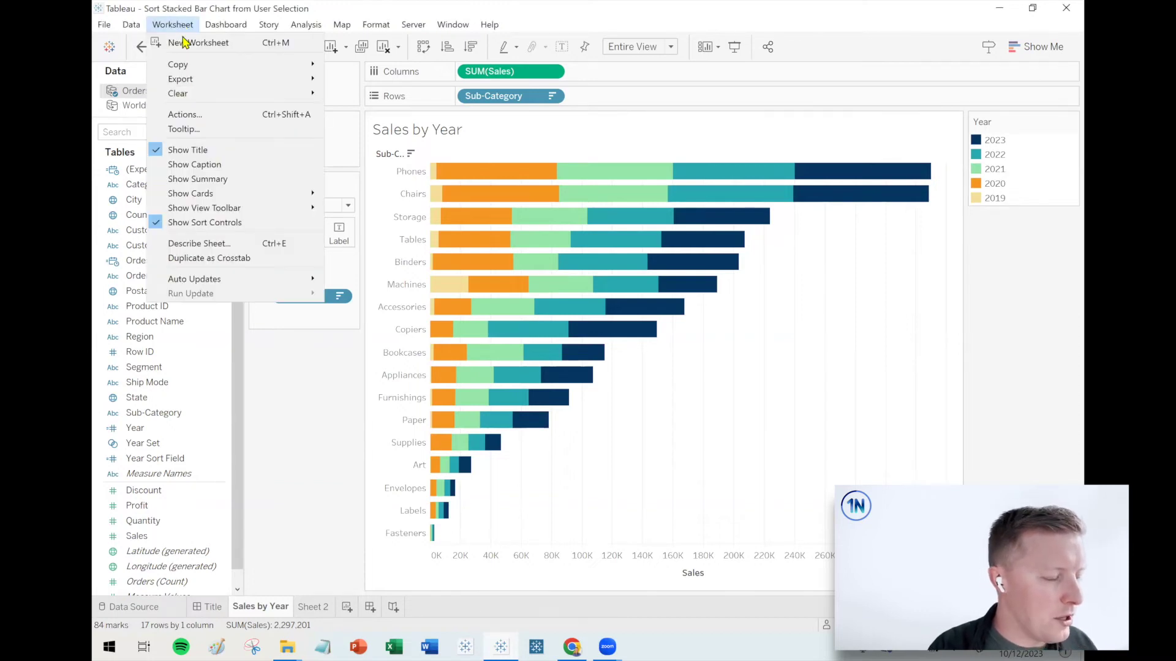
pyautogui.click(194, 116)
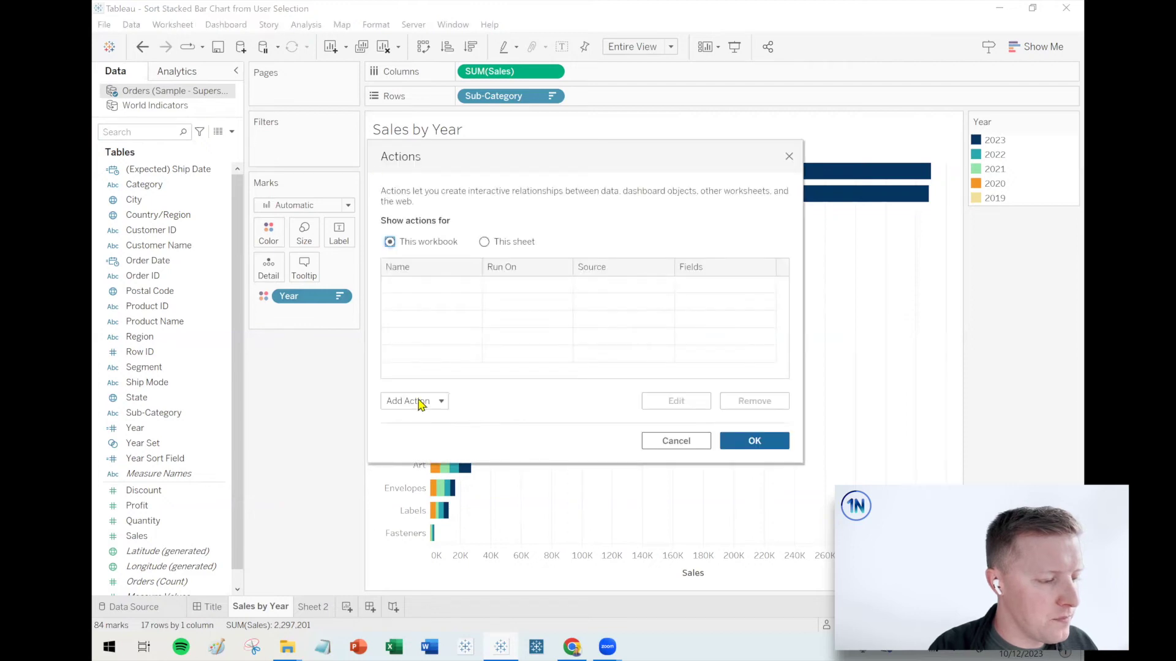
pyautogui.click(421, 405)
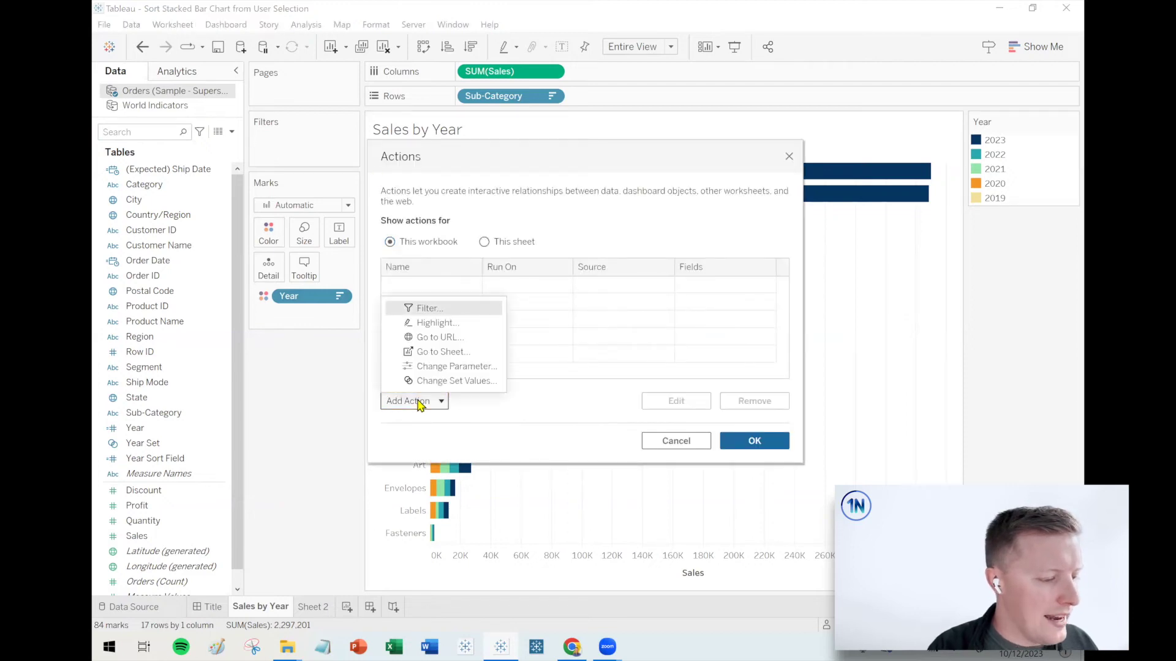
pyautogui.click(456, 381)
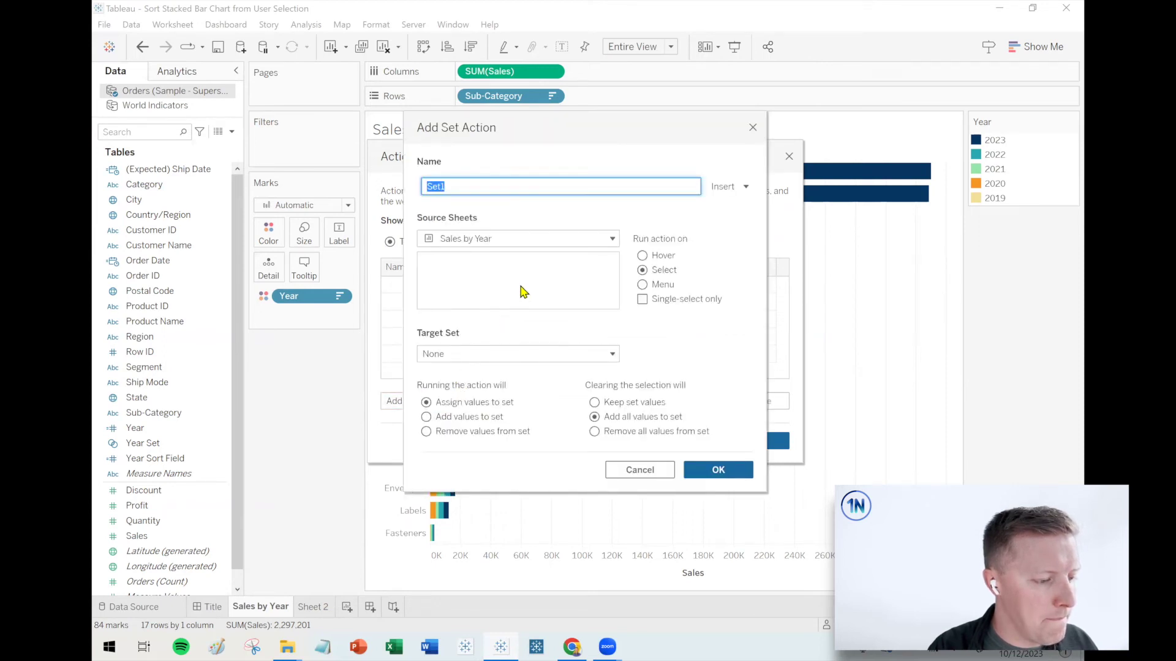
# Name it Year Set Action, target Year Set, keep set values when cleared, and save
pyautogui.write('Year')
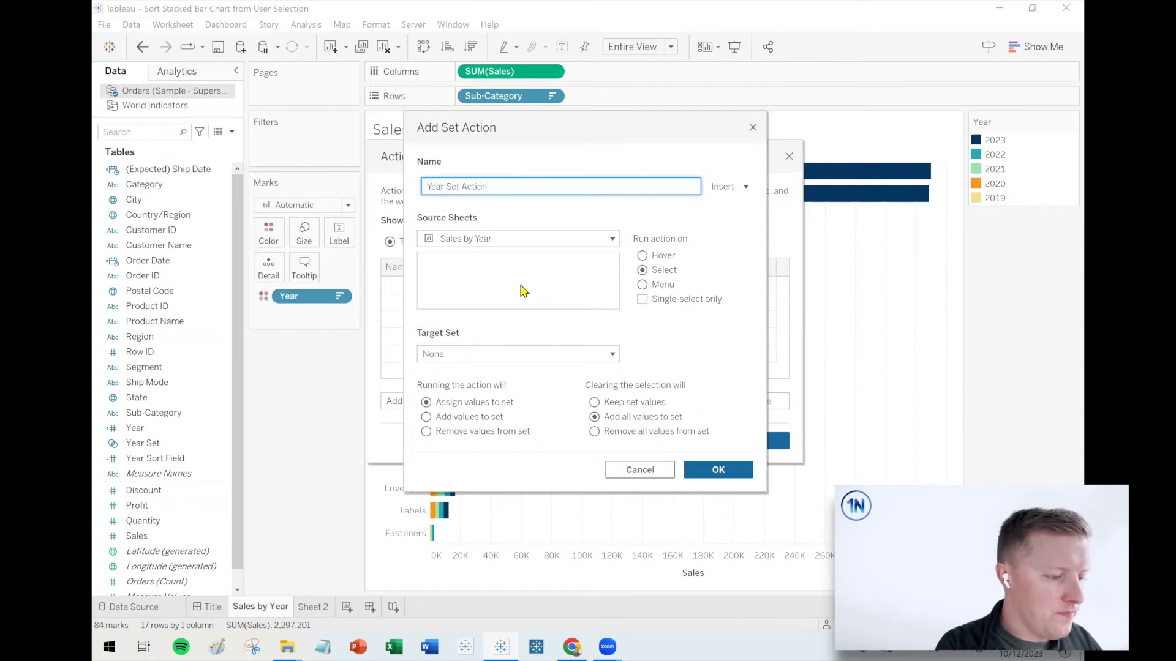
pyautogui.click(669, 273)
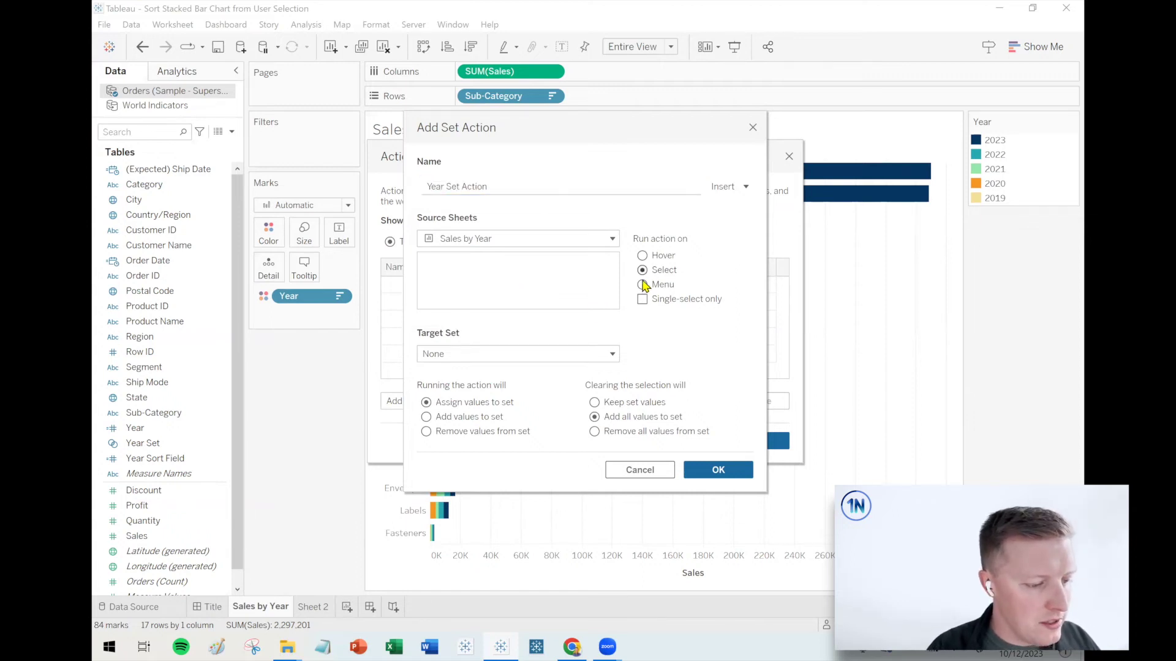
pyautogui.click(477, 357)
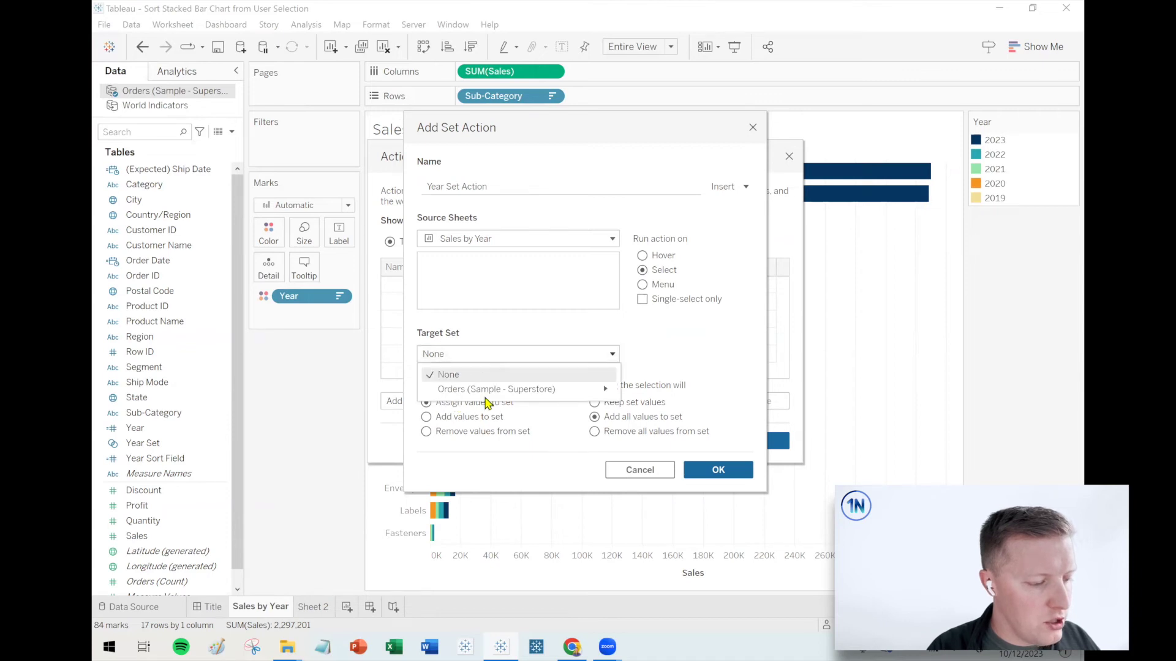
pyautogui.moveTo(500, 392)
pyautogui.click(653, 390)
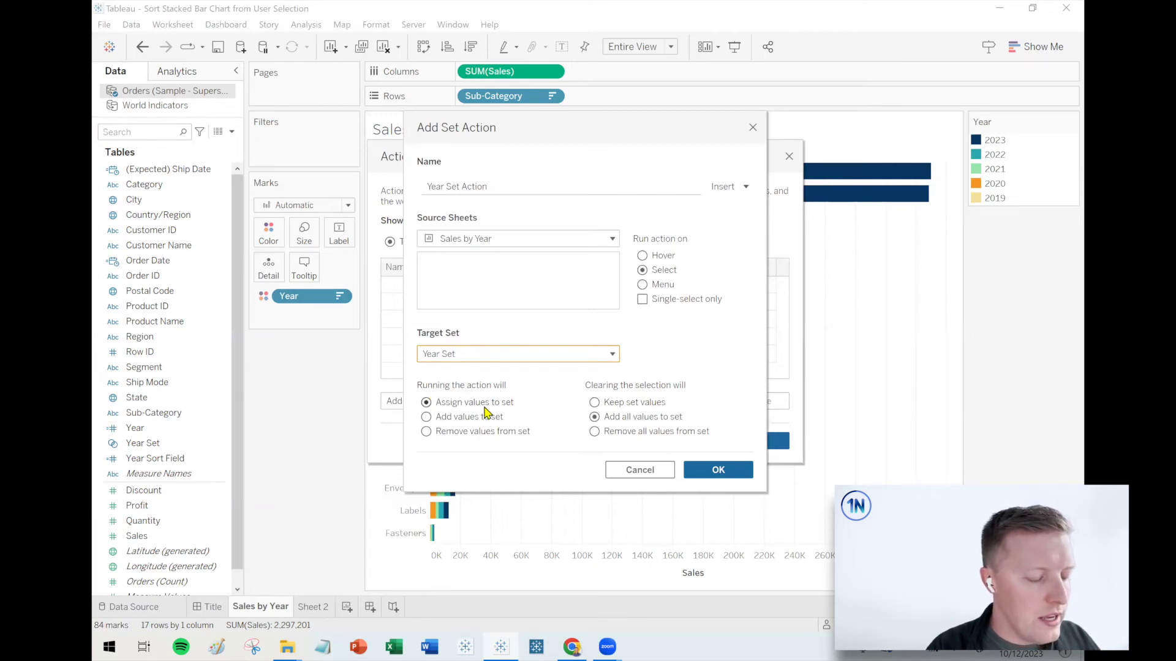
pyautogui.click(595, 401)
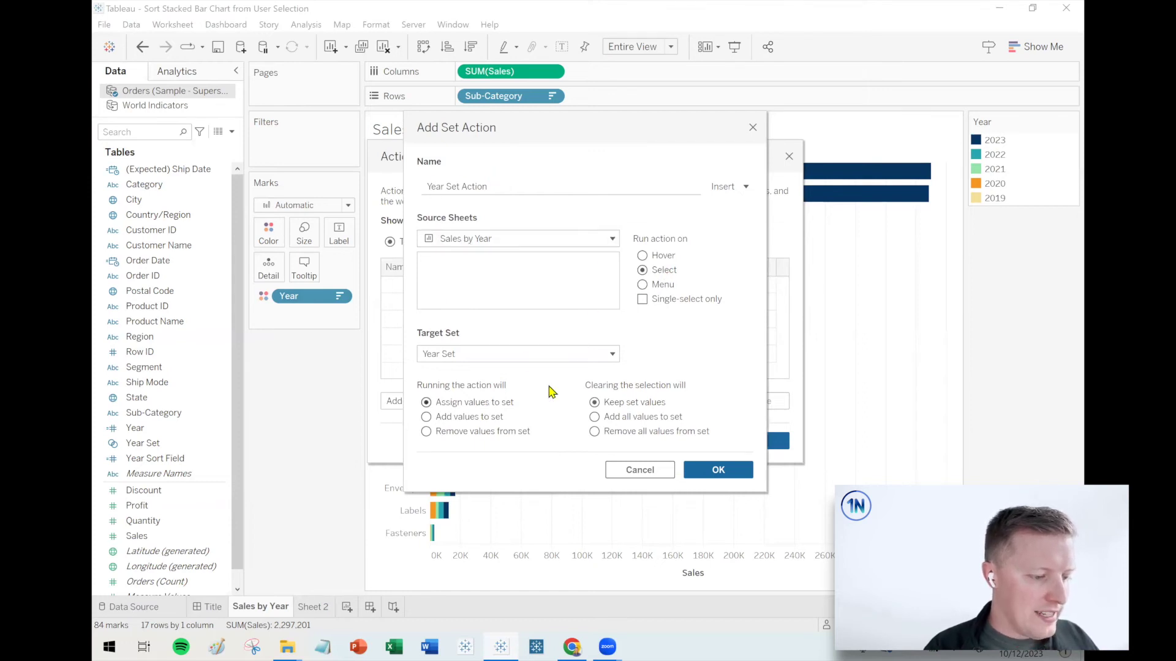
pyautogui.click(716, 471)
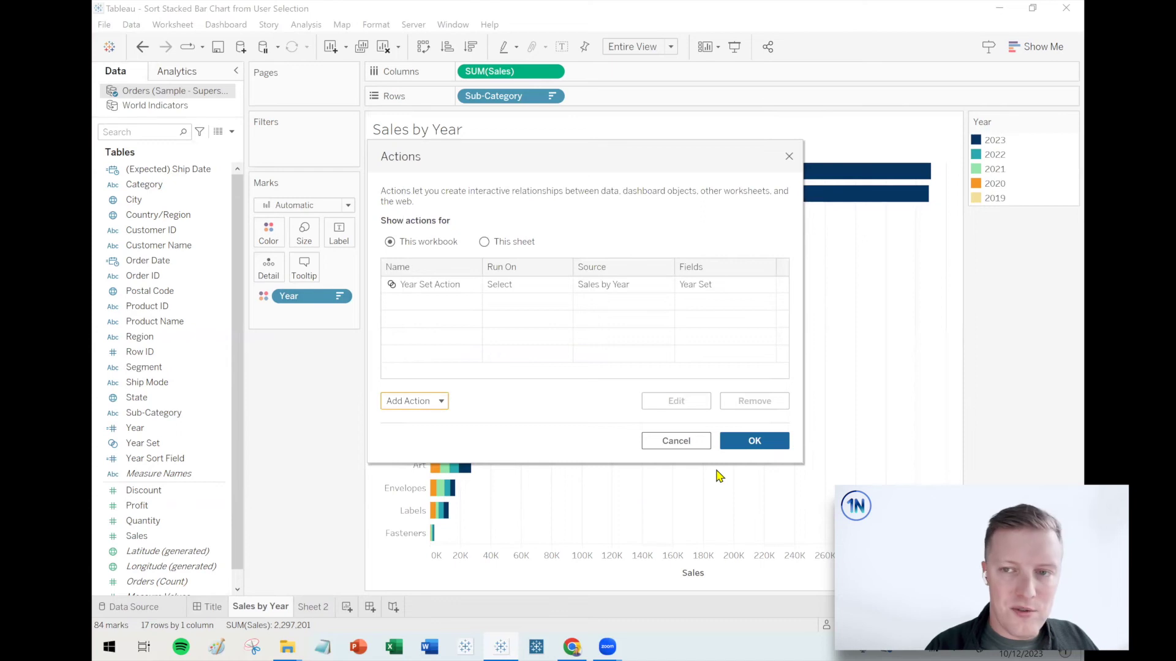
pyautogui.click(750, 442)
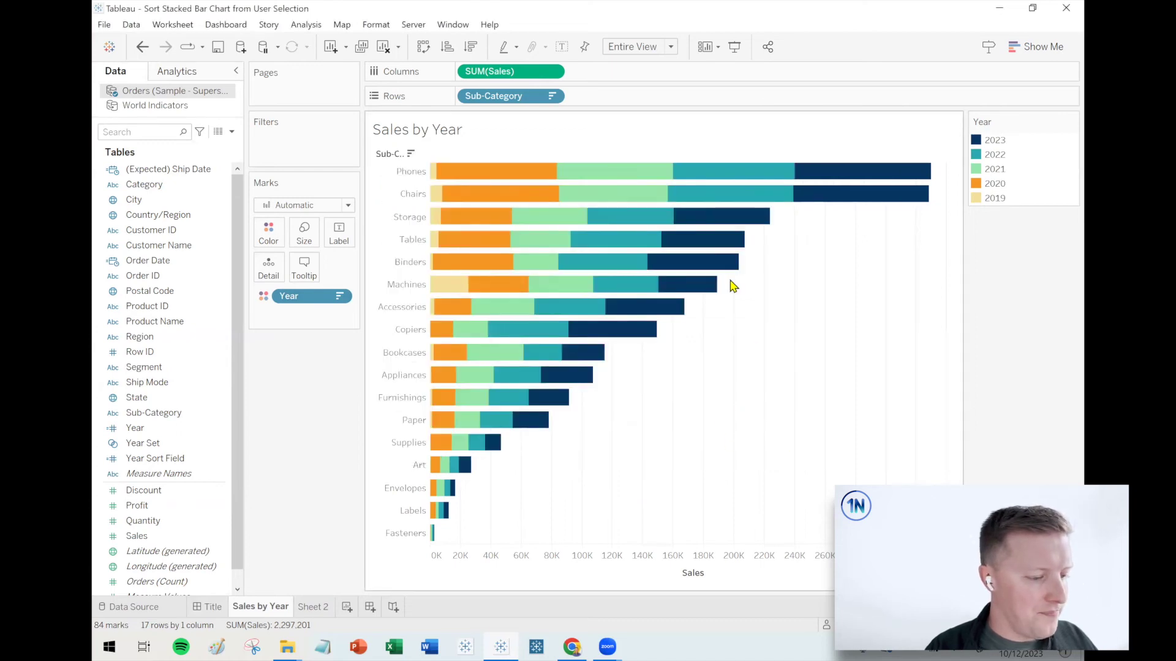
# Click 2023, 2022, 2019 and 2021 segments to confirm each selected year moves to the front
pyautogui.moveTo(680, 248)
pyautogui.click(682, 247)
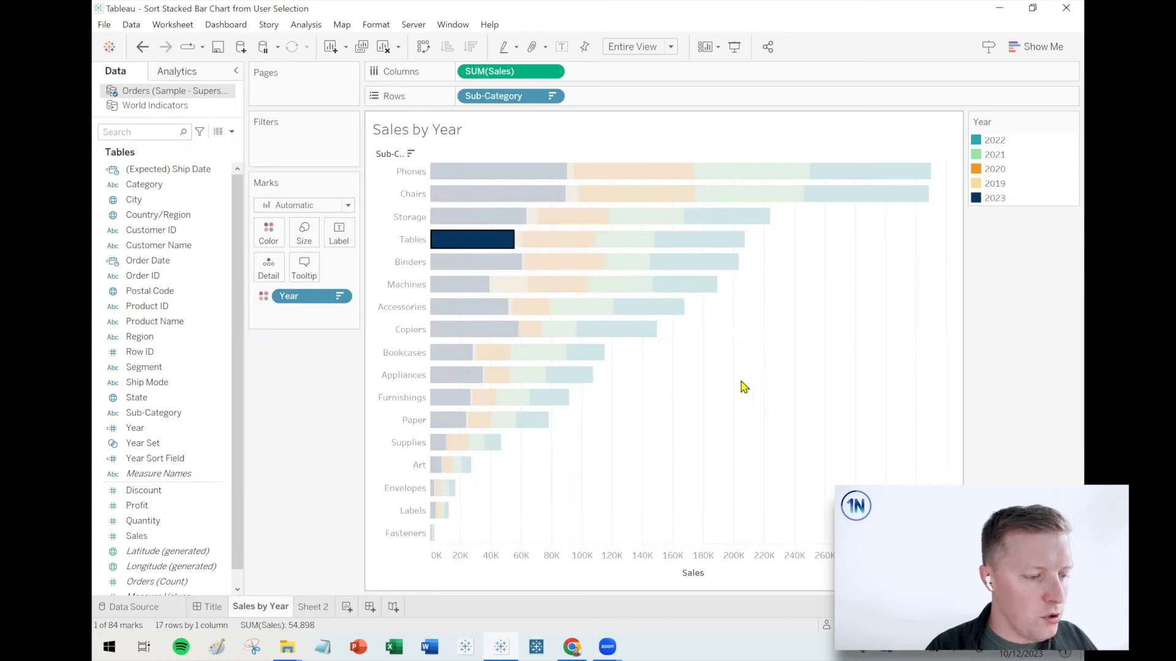
pyautogui.click(809, 381)
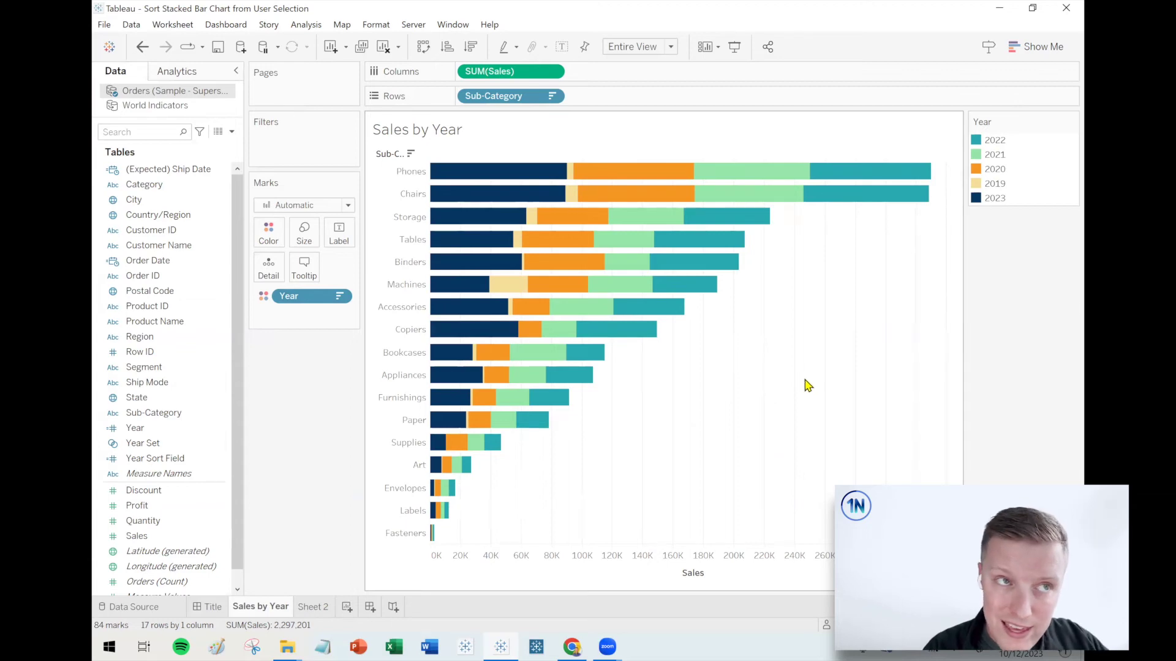
pyautogui.click(708, 245)
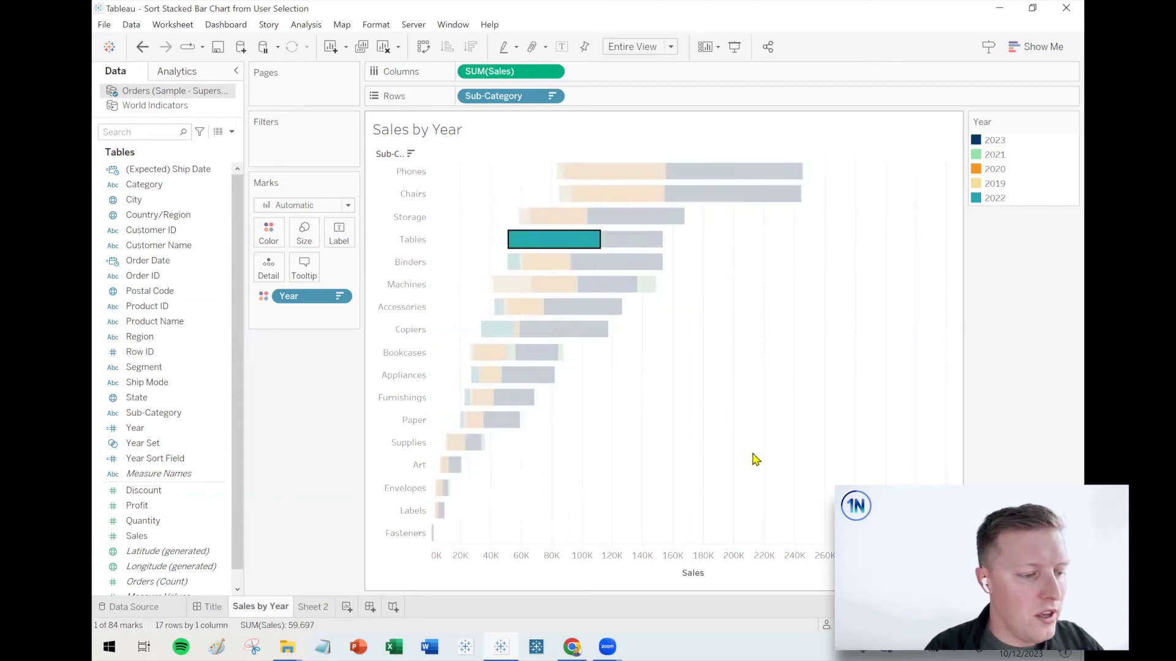
pyautogui.click(759, 455)
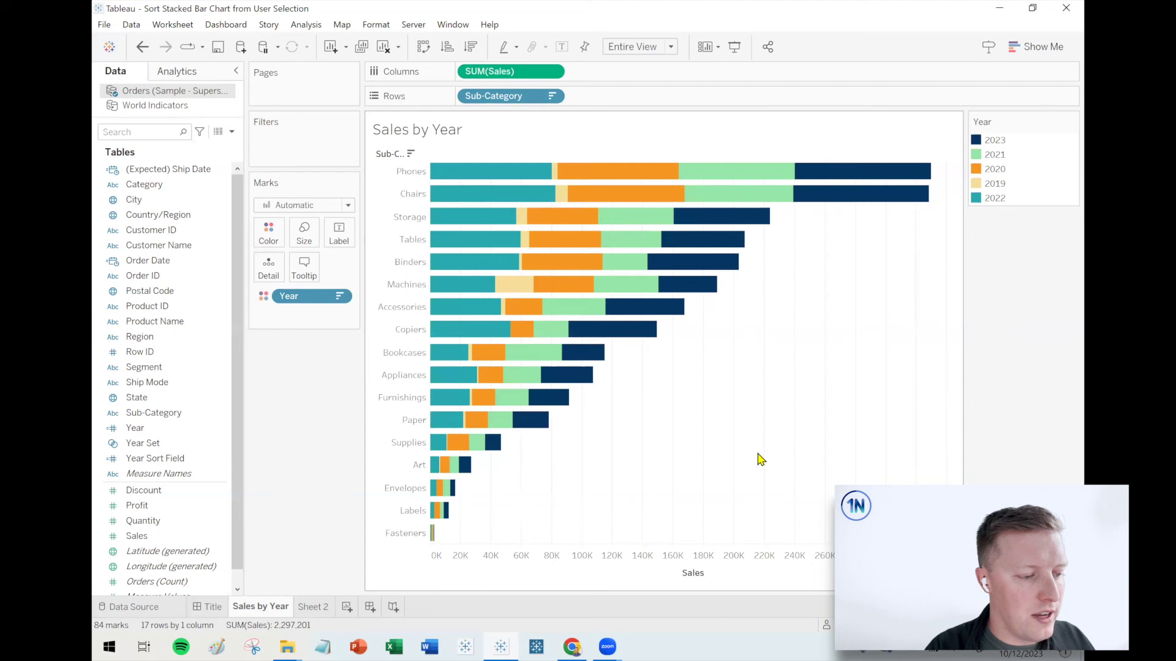
pyautogui.moveTo(524, 288)
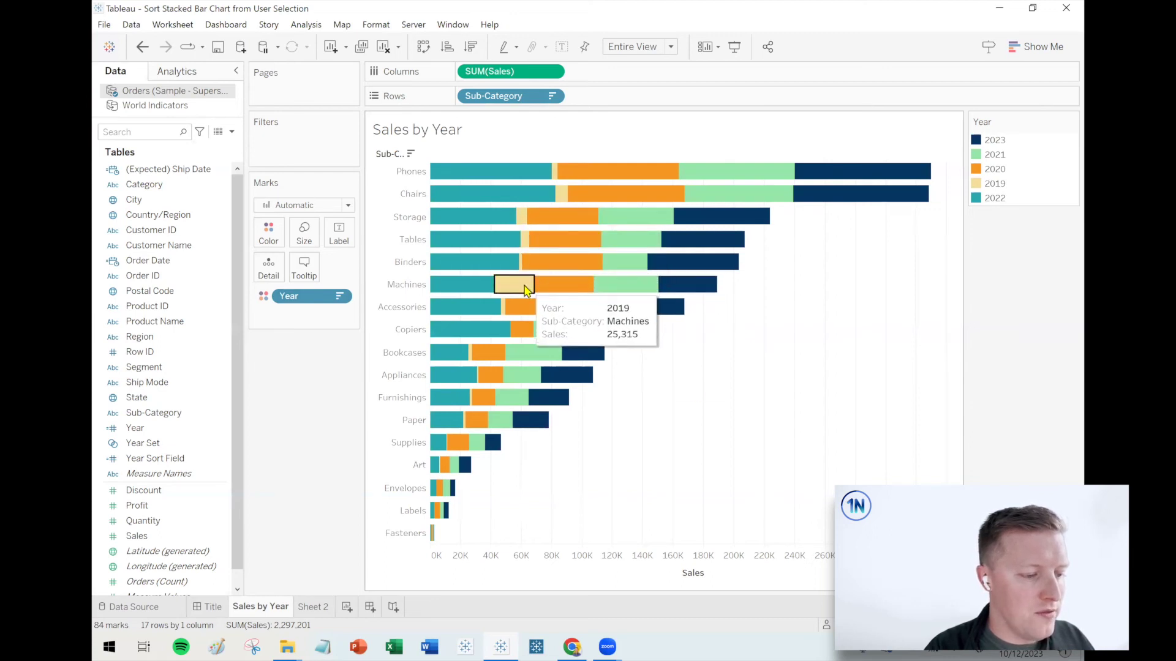
pyautogui.click(525, 288)
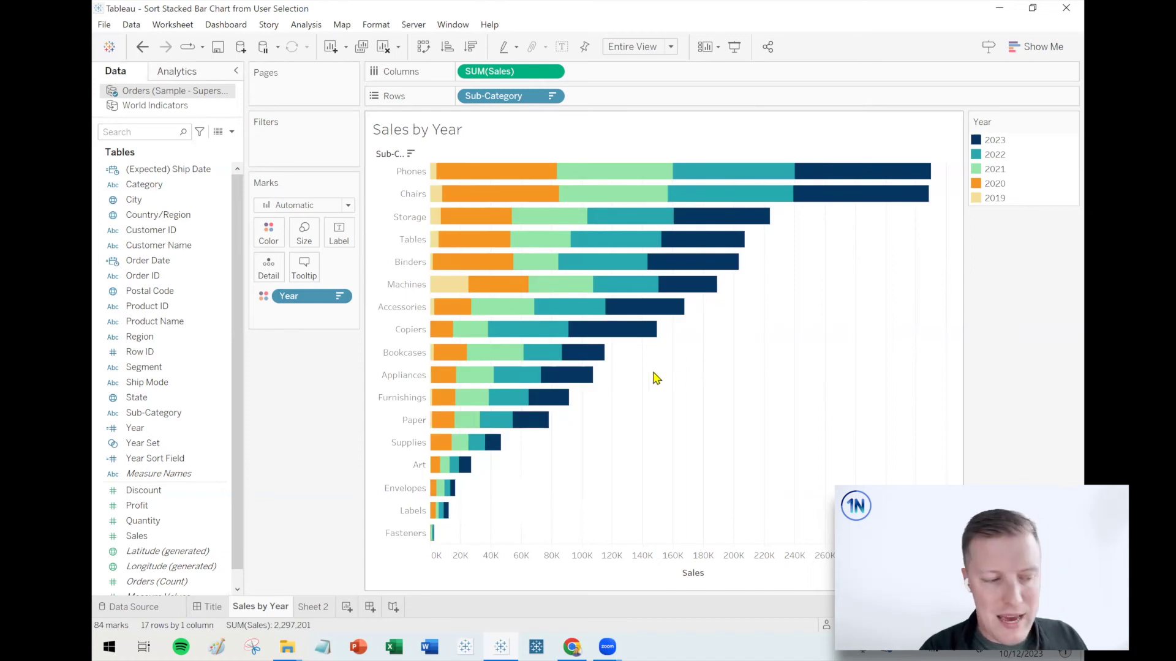
pyautogui.click(484, 402)
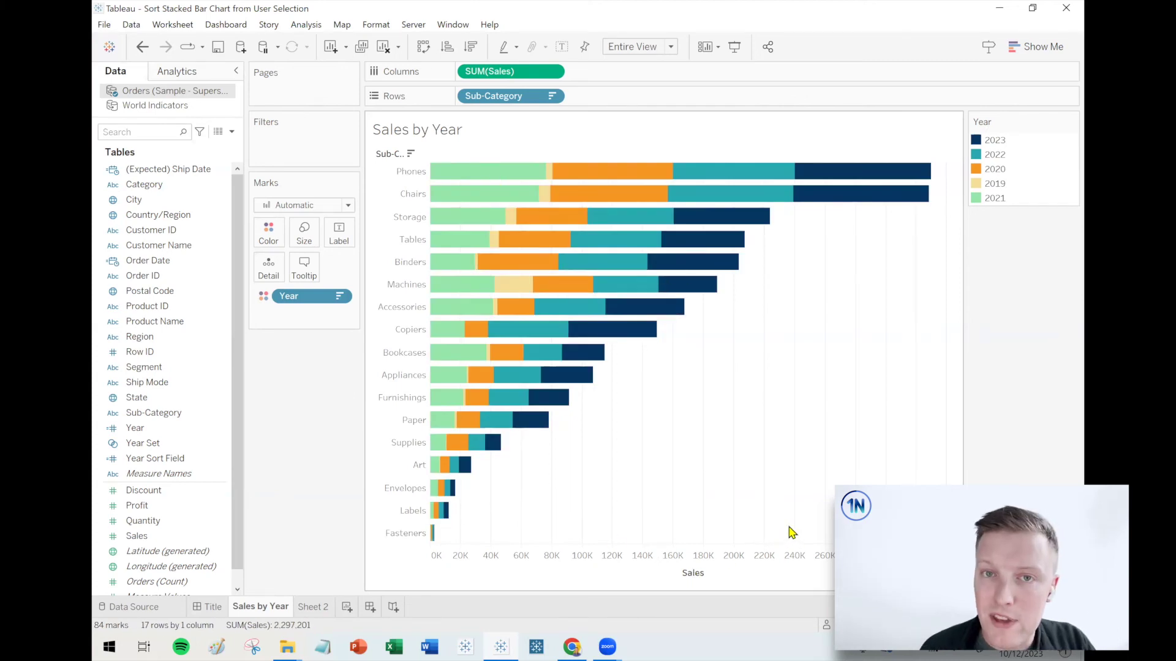
pyautogui.click(508, 283)
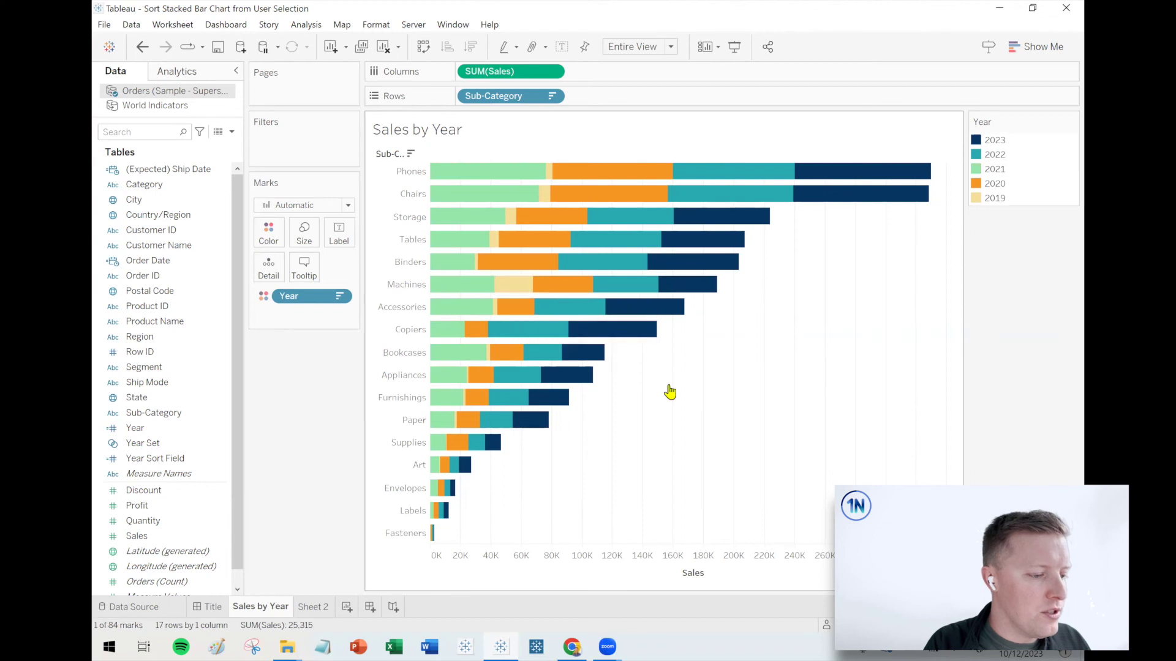